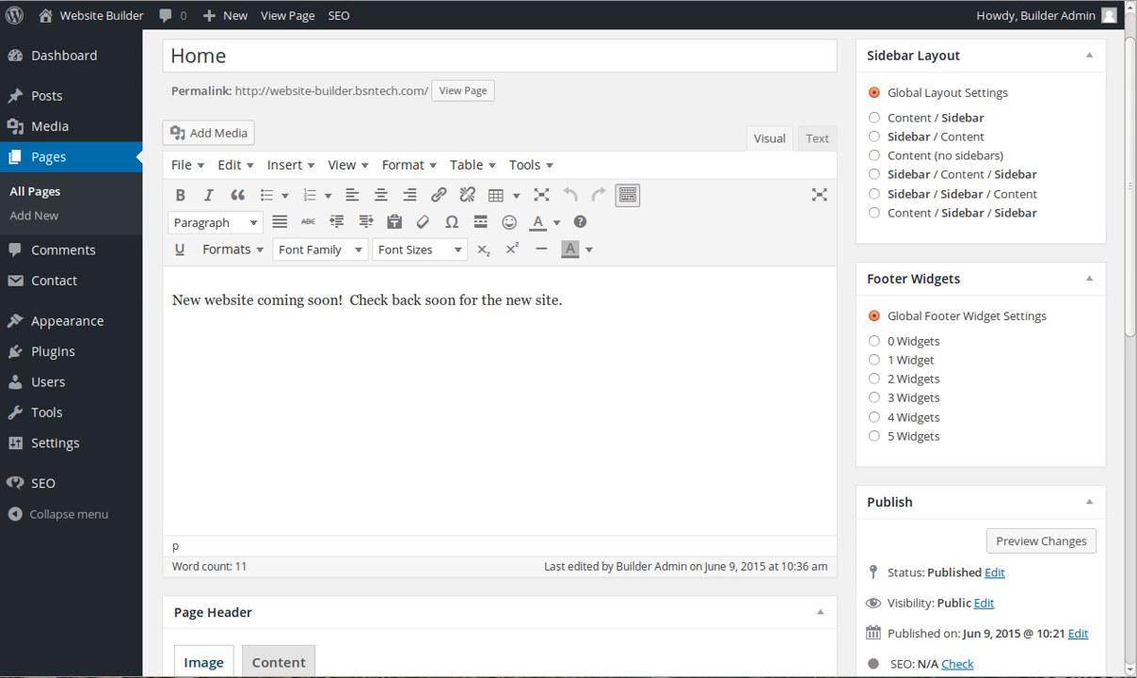
- Create a new page titled "Blog" with no content and publish it
click(79, 158)
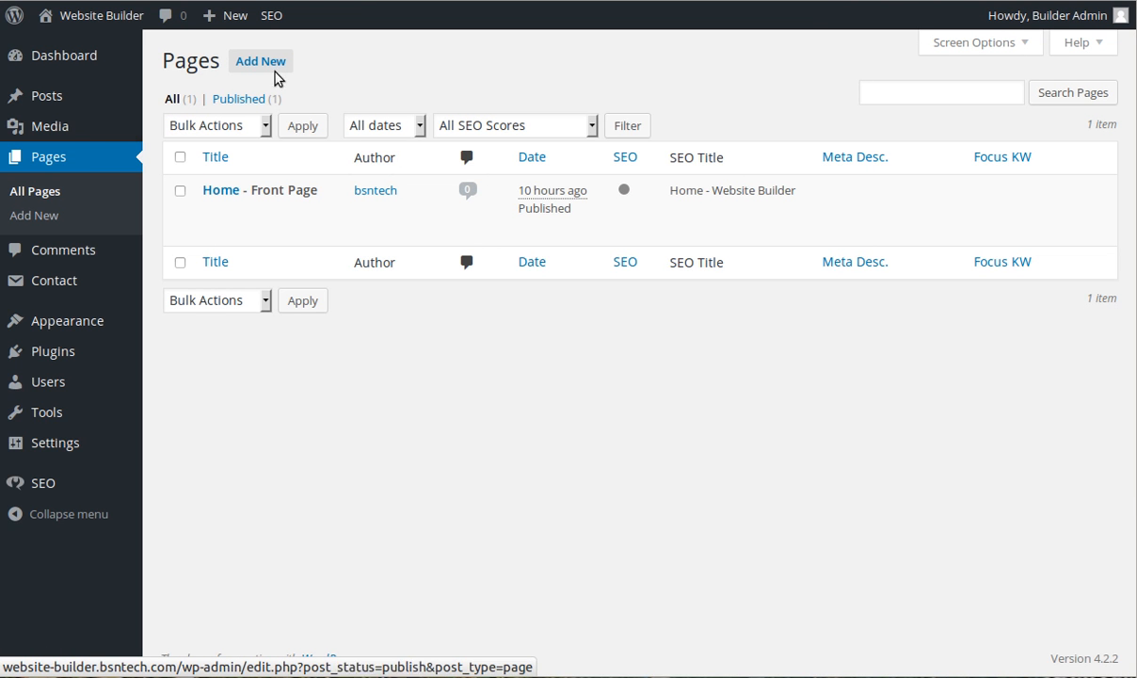
click(280, 72)
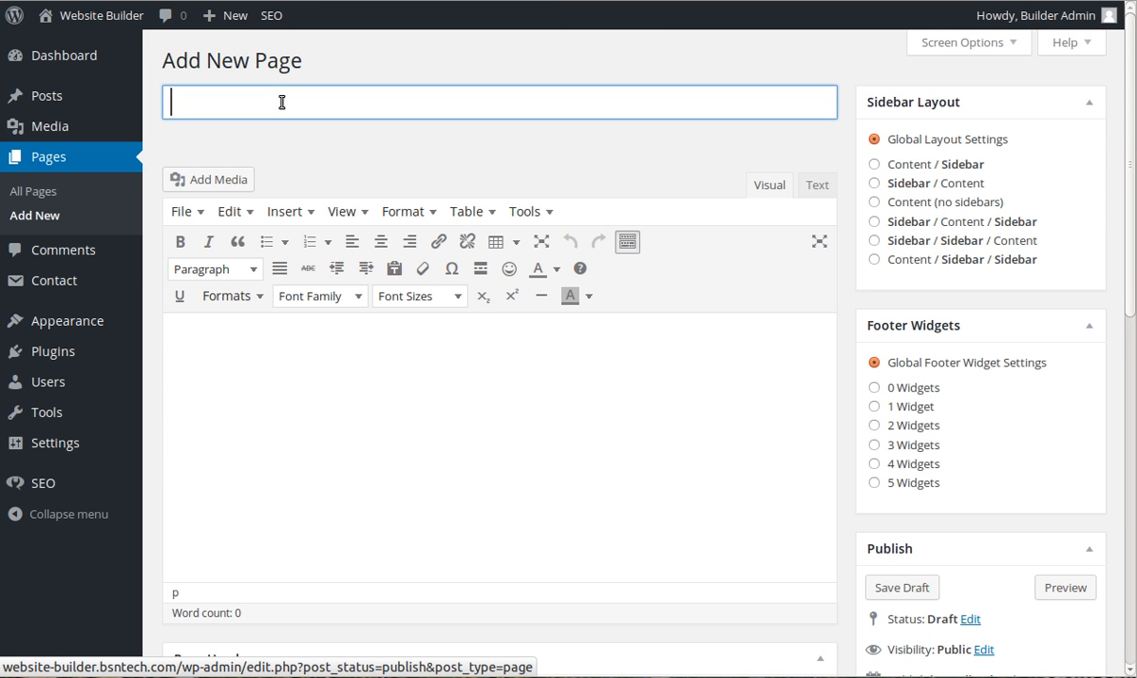
text(Blog)
scroll(477, 155, down, 4)
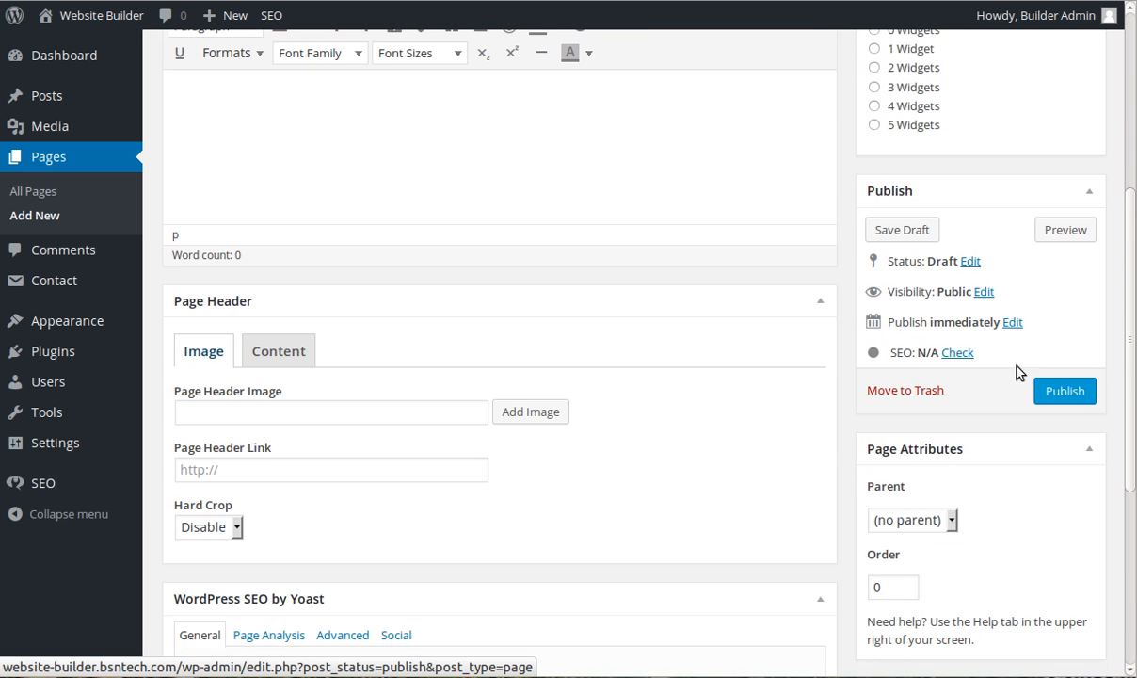
click(1071, 401)
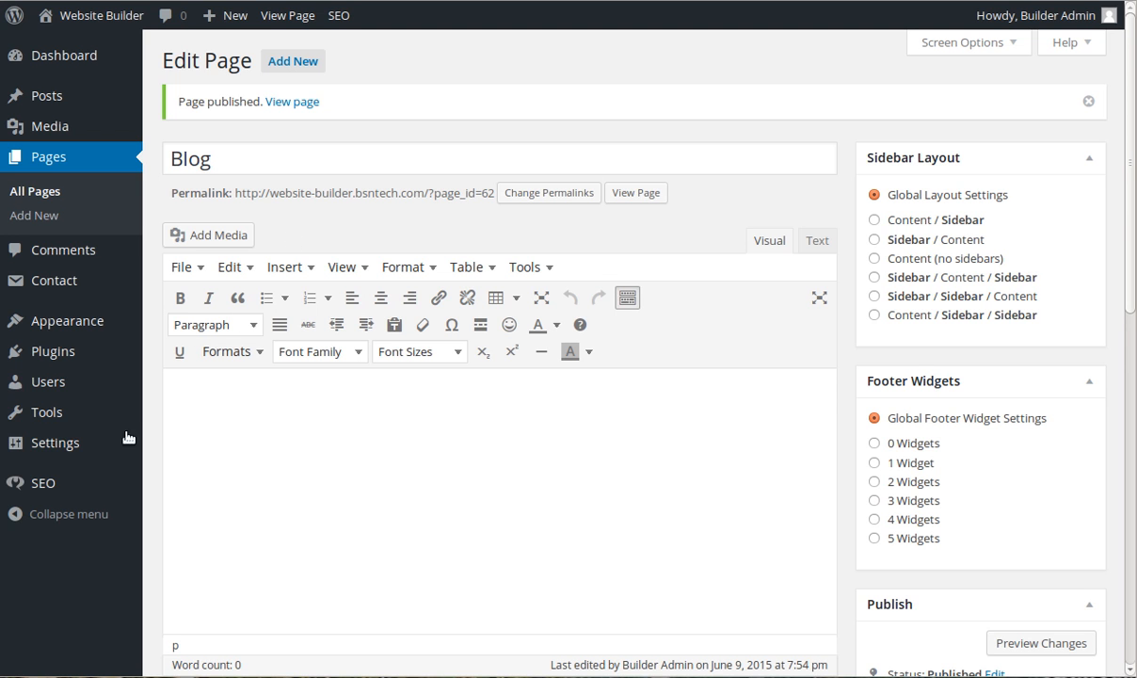
- In the site's Reading settings, set the Posts page to Blog and save the changes
mouse_move(95, 452)
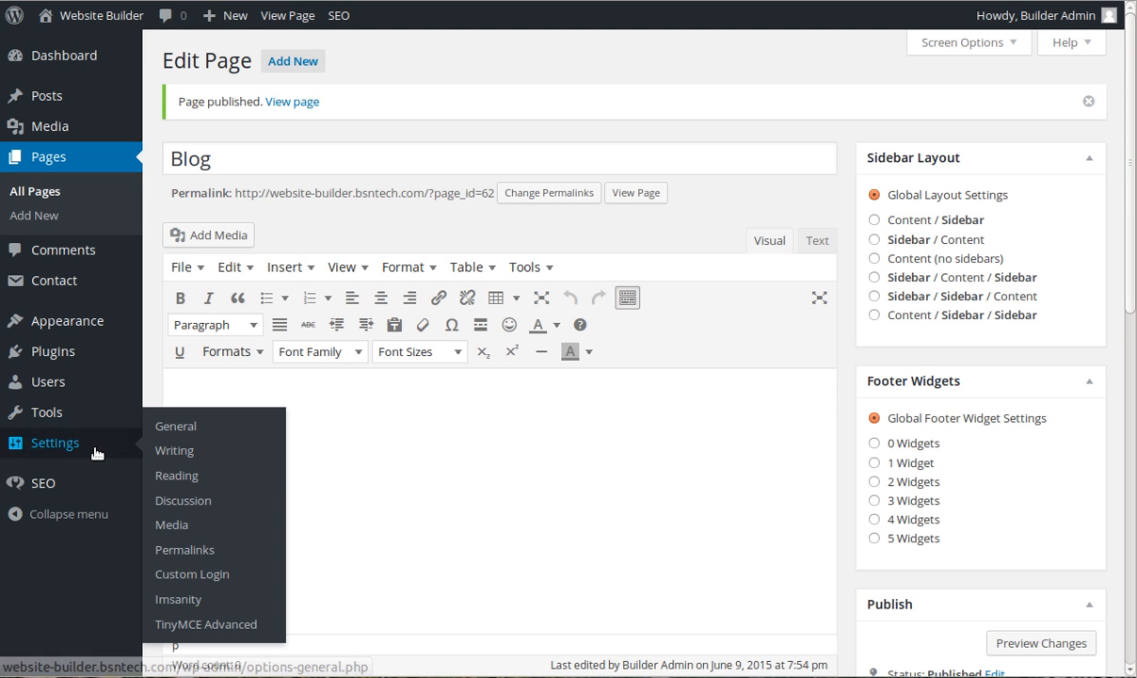
click(176, 476)
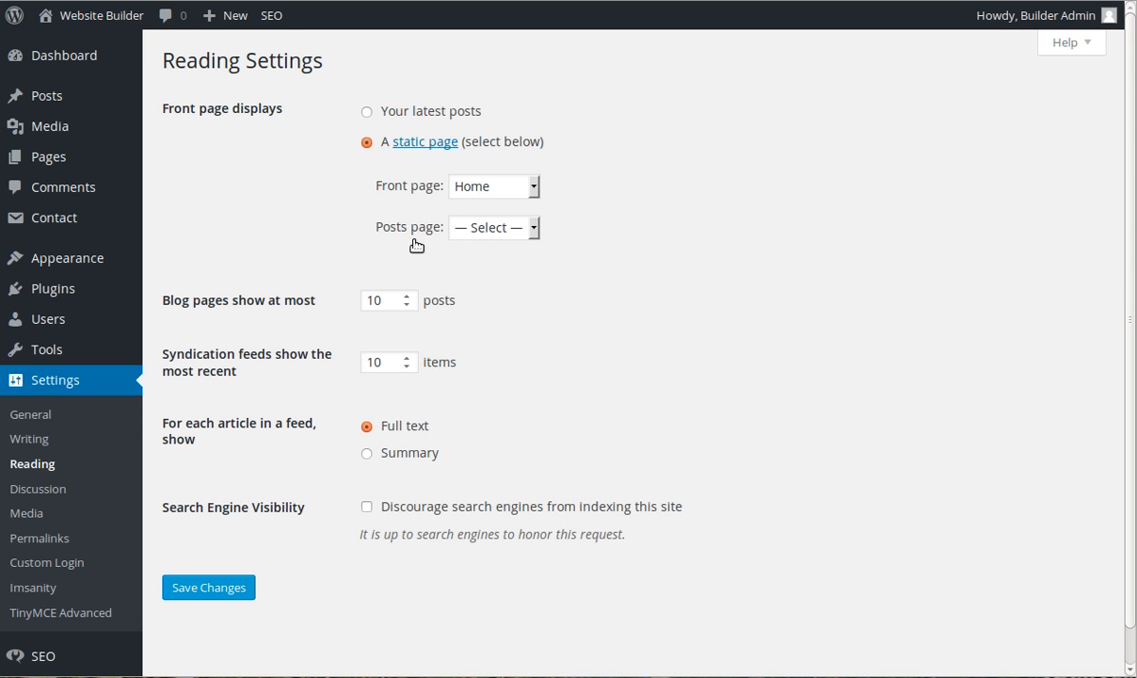
click(485, 229)
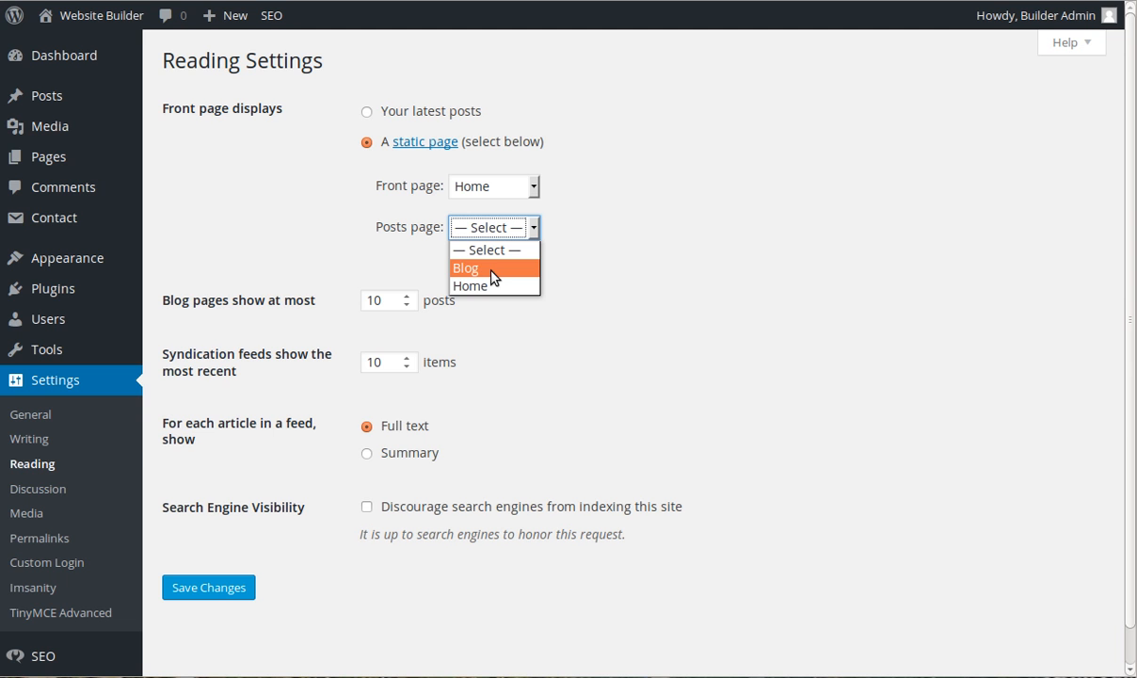
click(493, 270)
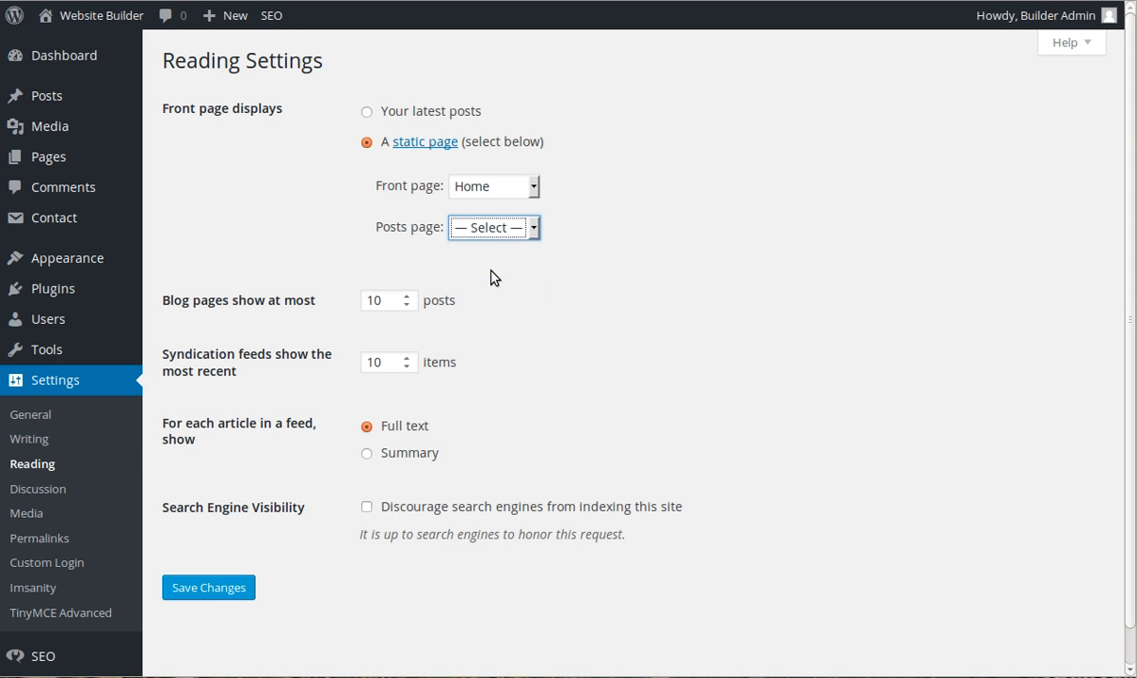
click(198, 585)
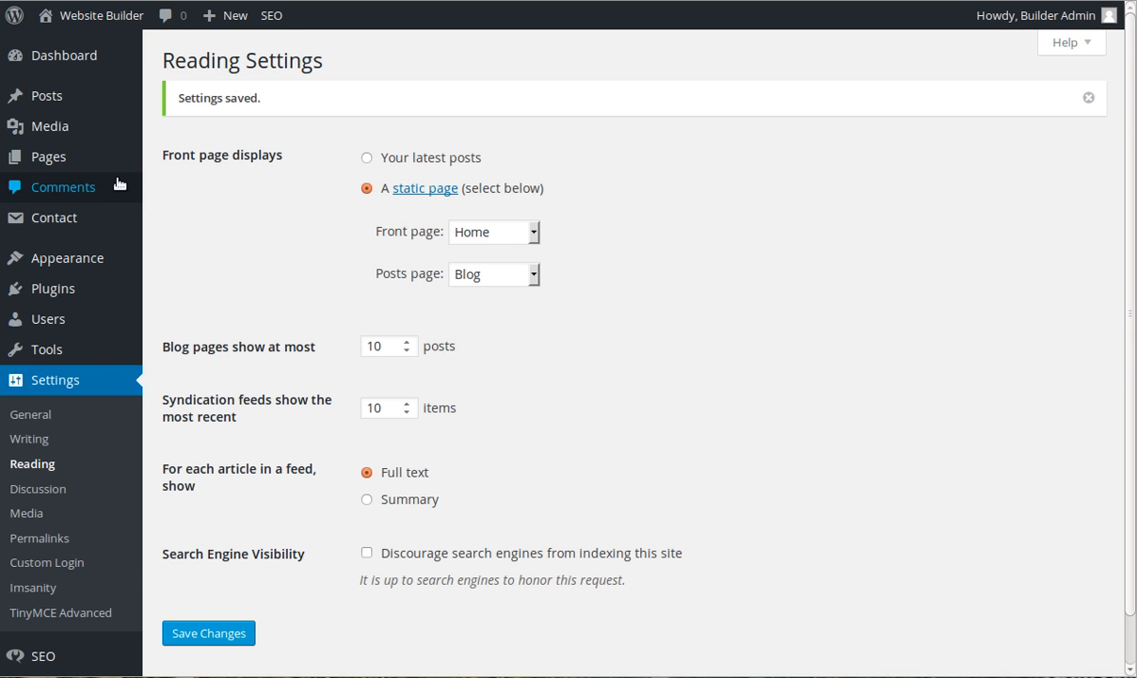
- Add a new post category named "Category" with no parent, slug or description
click(70, 103)
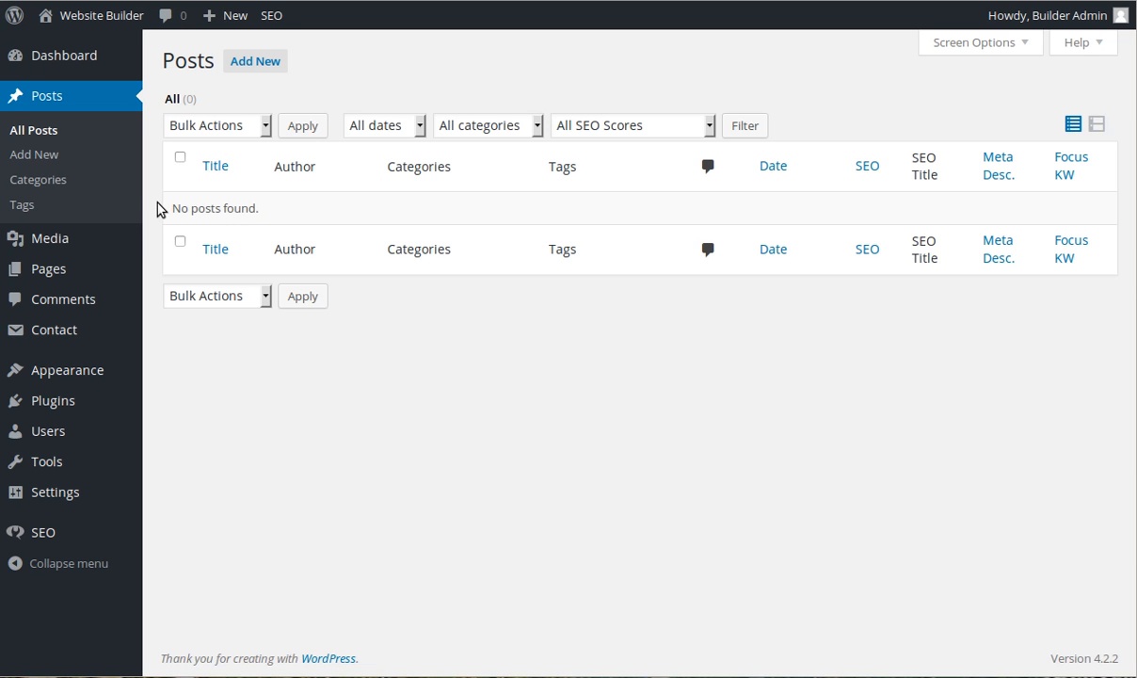
click(62, 186)
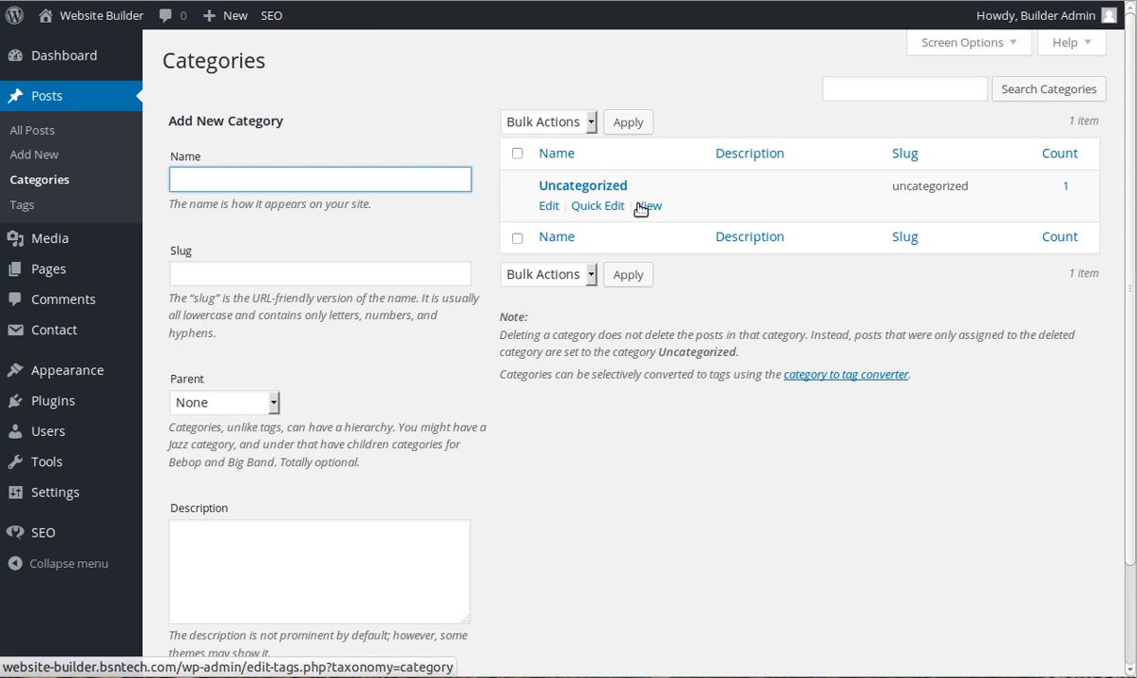
click(329, 187)
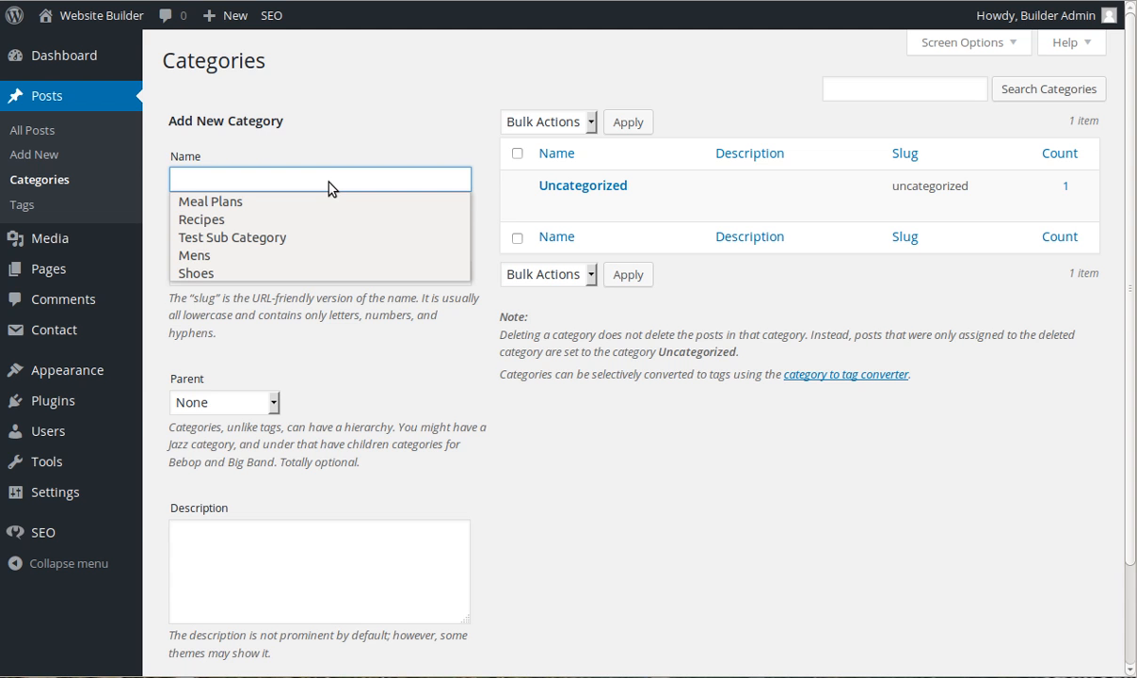
text(Cate)
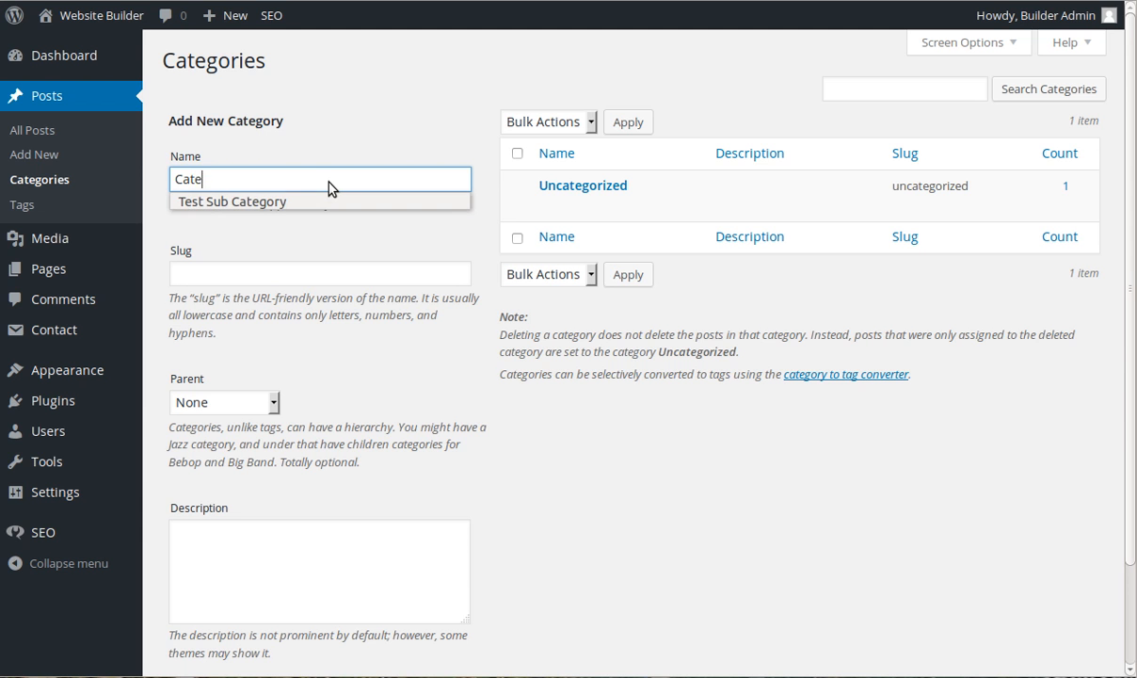
text(gory)
key(Tab)
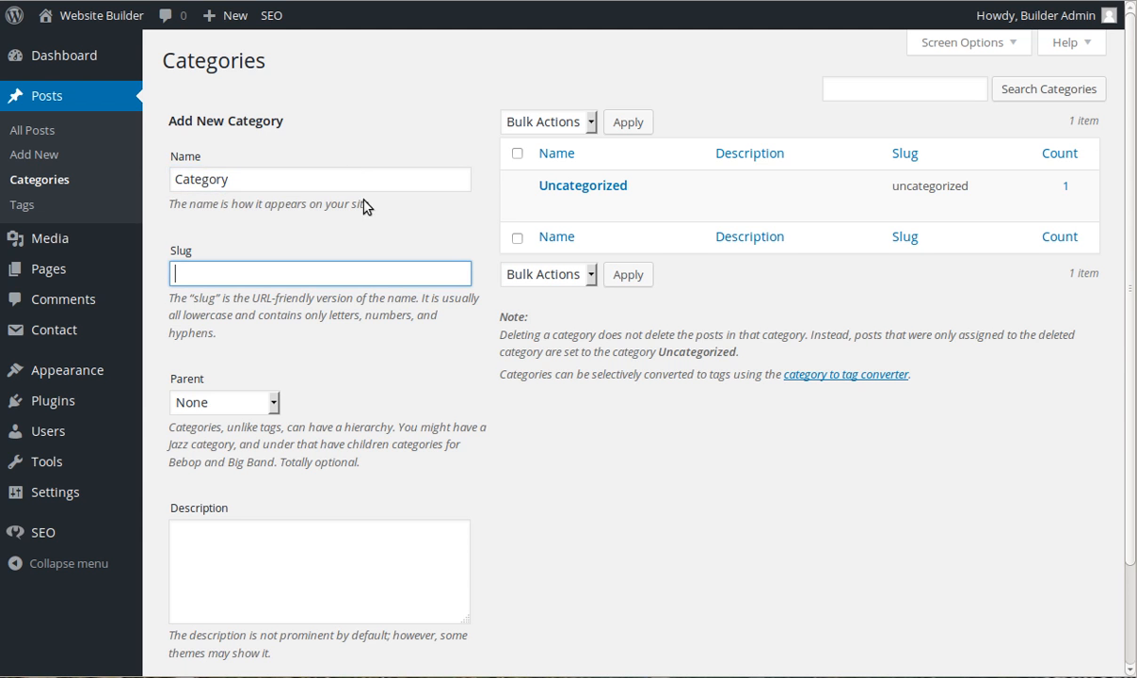
scroll(373, 563, down, 2)
click(242, 585)
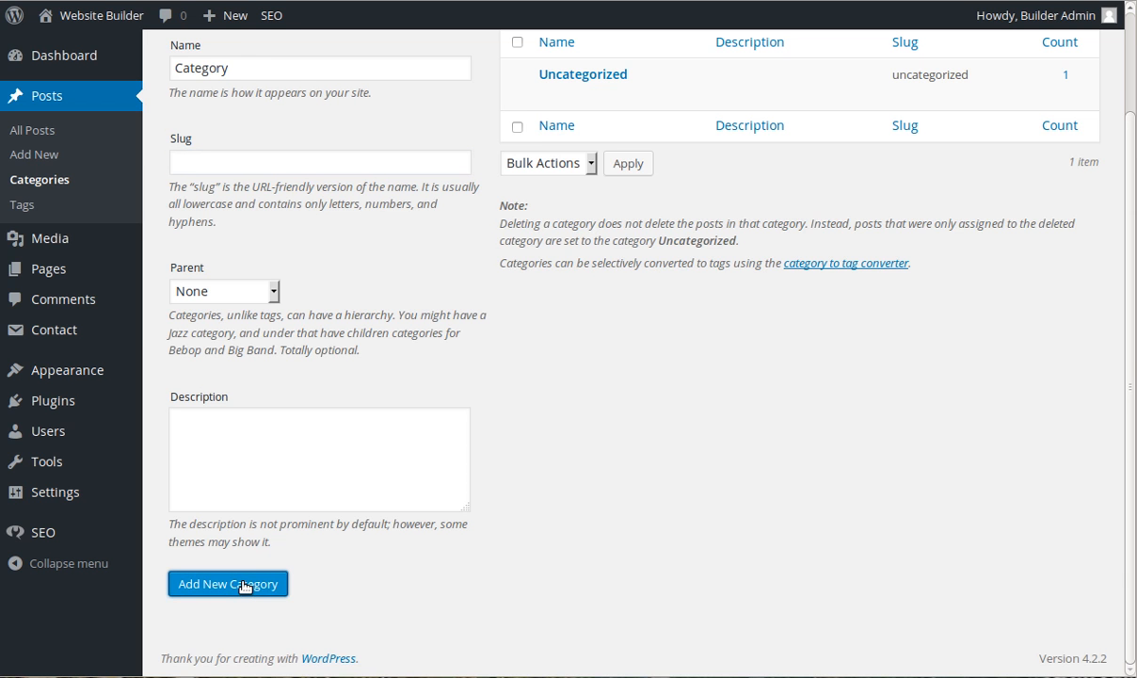
scroll(678, 173, up, 2)
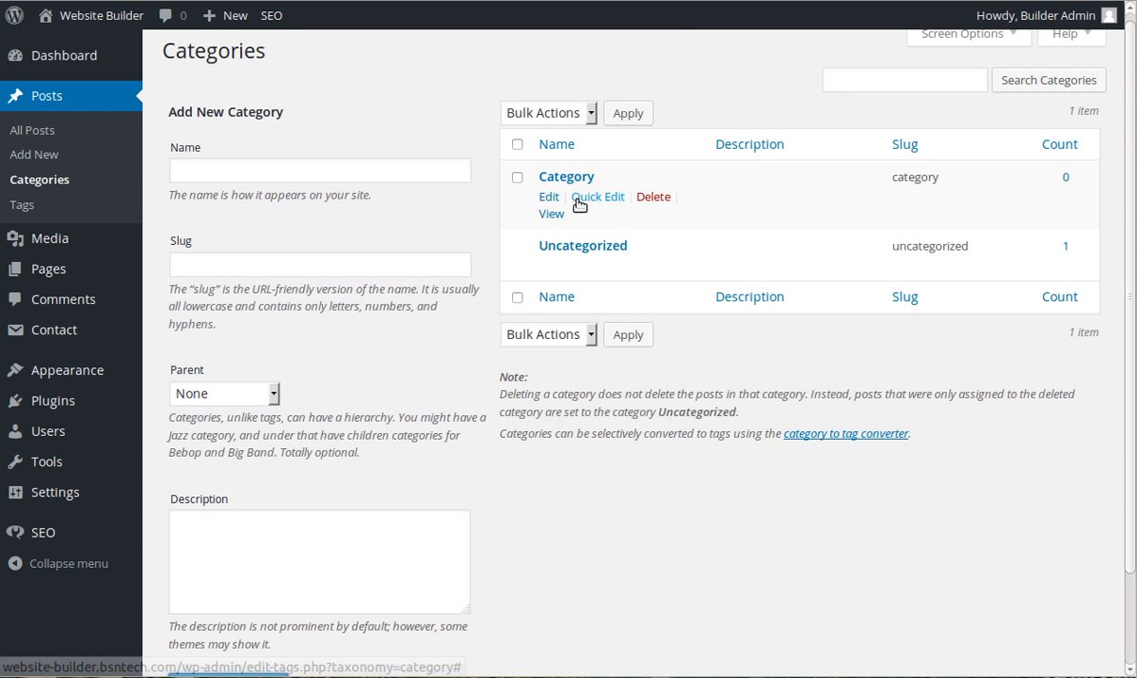
- Start a new post and title it "Test Blog Post"
click(66, 103)
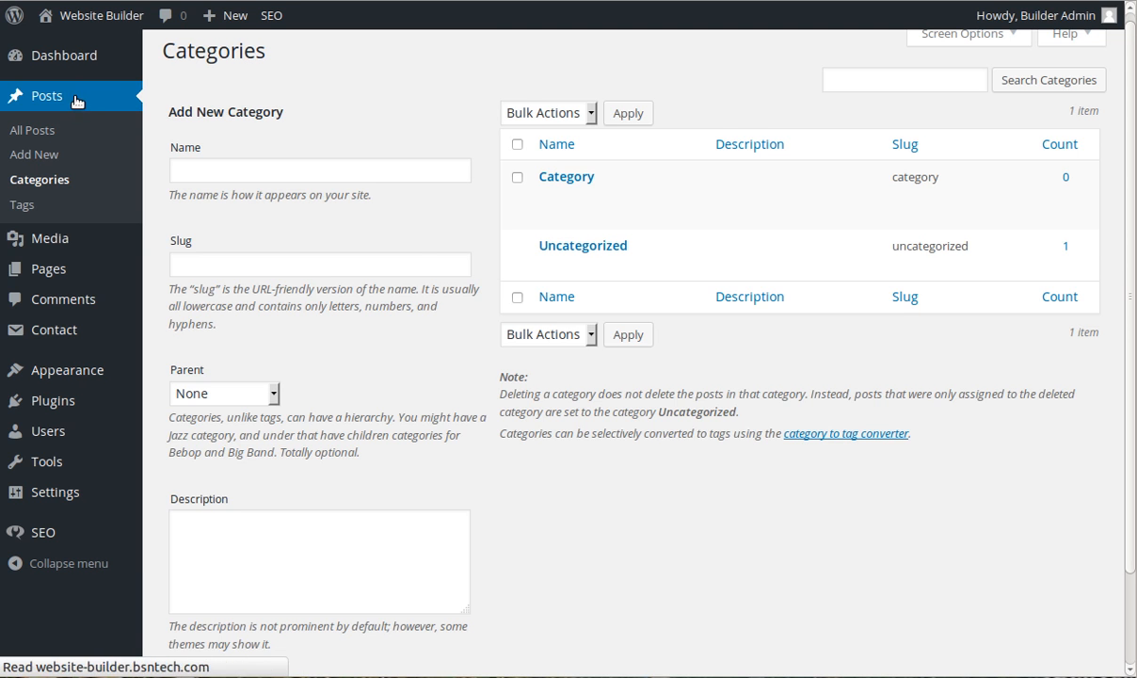
click(253, 63)
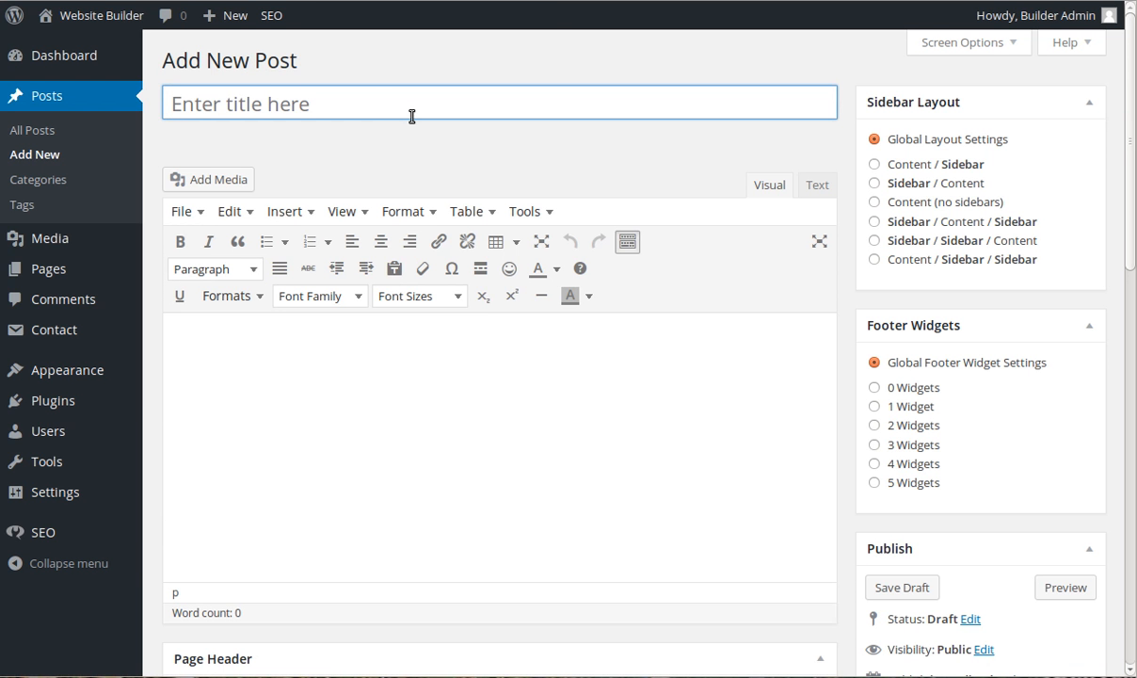
click(477, 421)
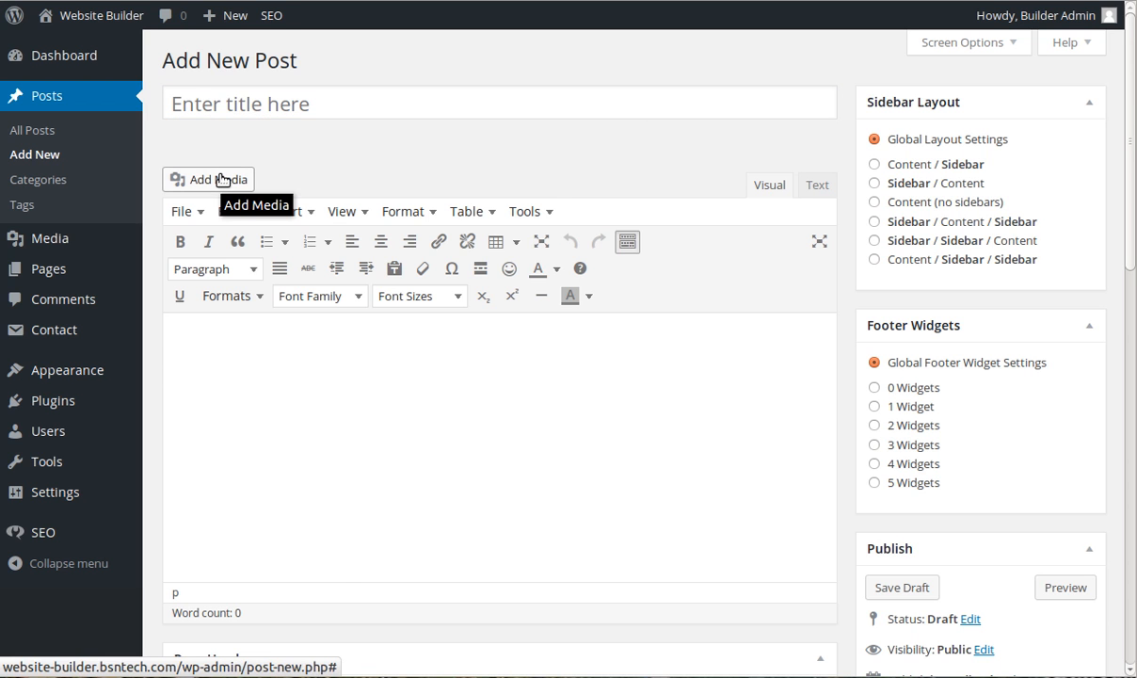
click(254, 112)
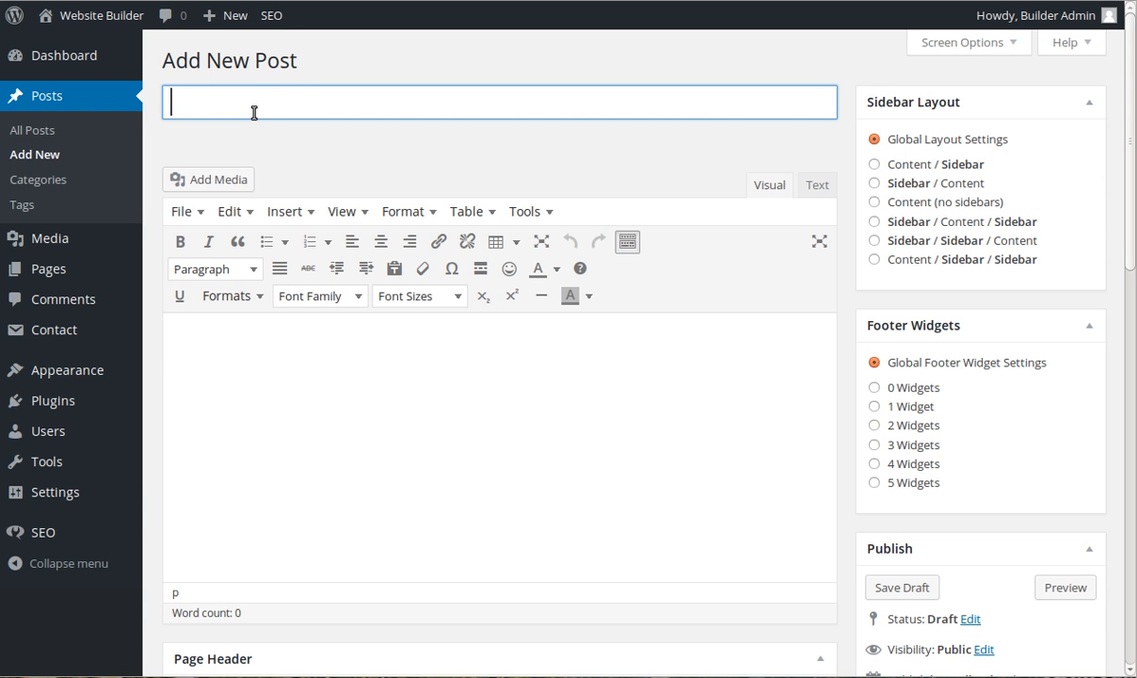
text(Test Blog Post)
- Write the post body: "Hi everyone,", a blank line, and "This is our first blog post. Thank you for looking!"
click(610, 470)
text(H)
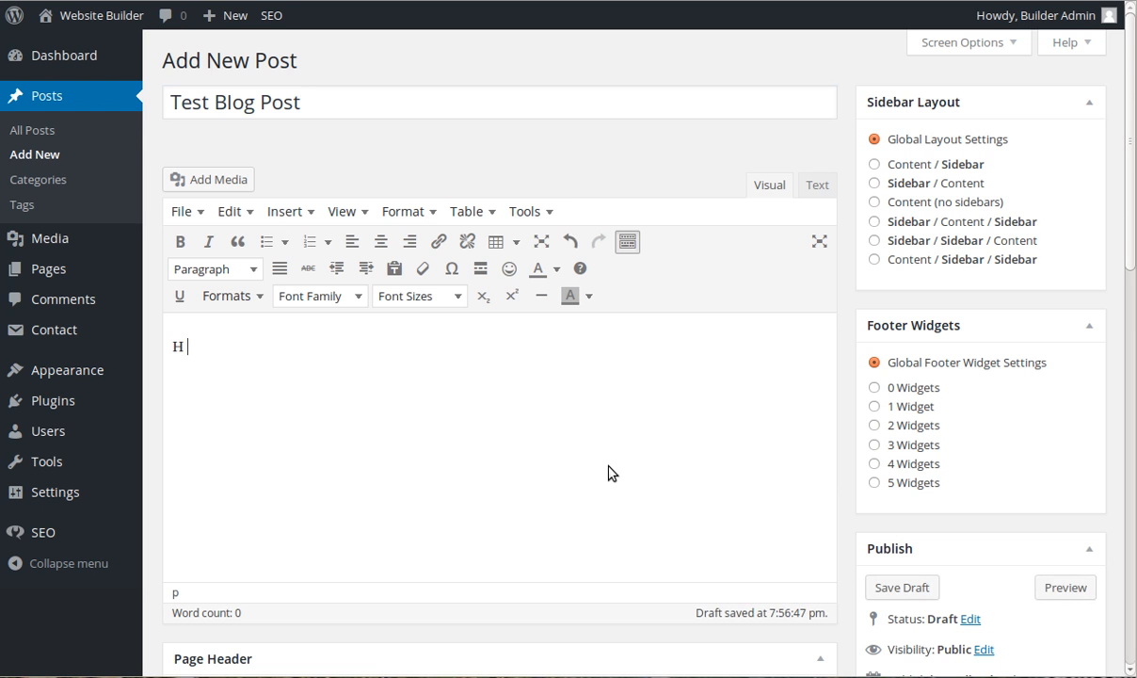
text(i everyone,)
key(Return)
key(Return)
text(Thi)
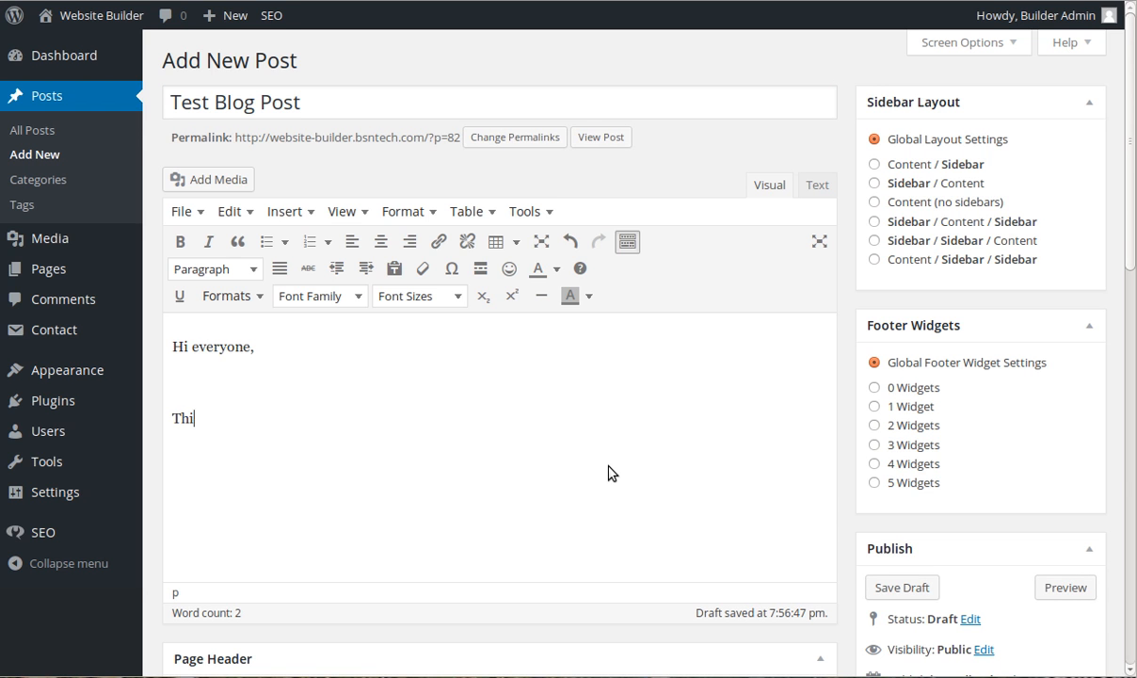
text(s is our first blog p)
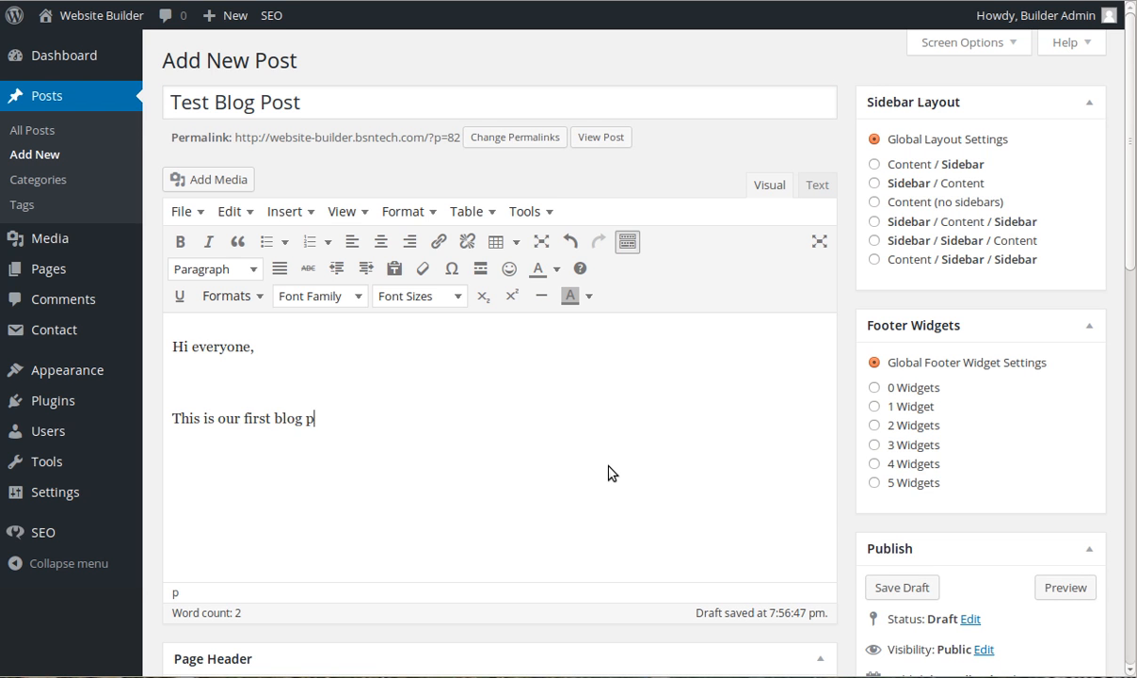
text(ost.  Thank you for )
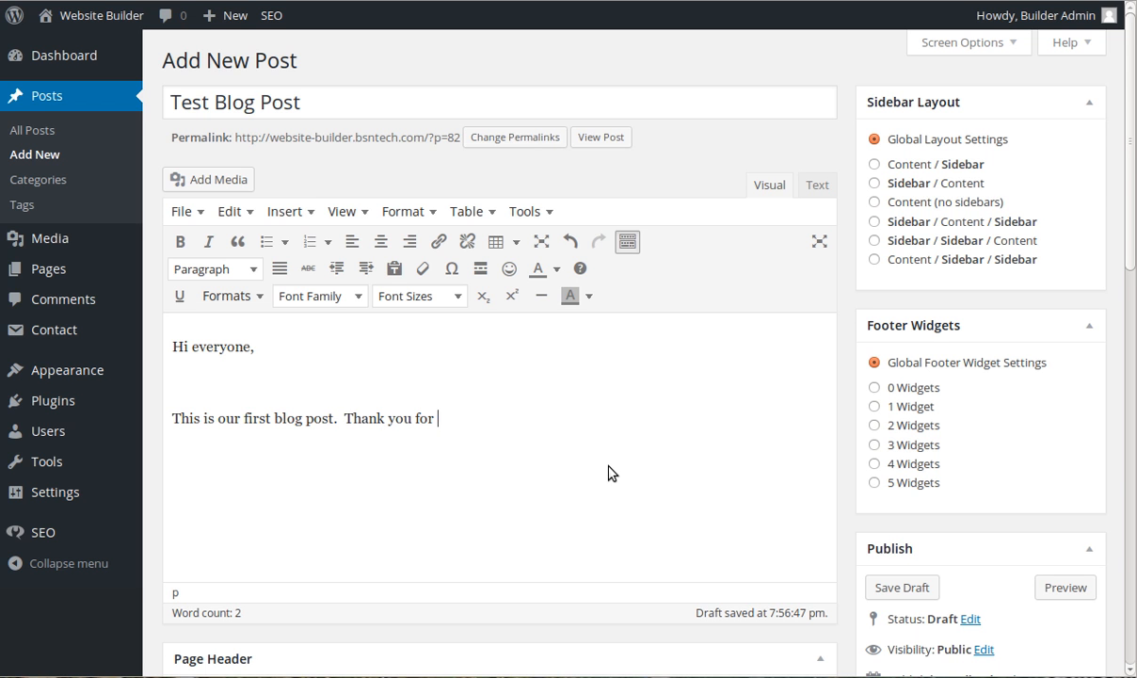
text(looking!)
- Assign the post to the category "Category" and publish it
scroll(675, 371, down, 2)
scroll(516, 337, down, 5)
scroll(769, 347, down, 6)
scroll(812, 353, down, 4)
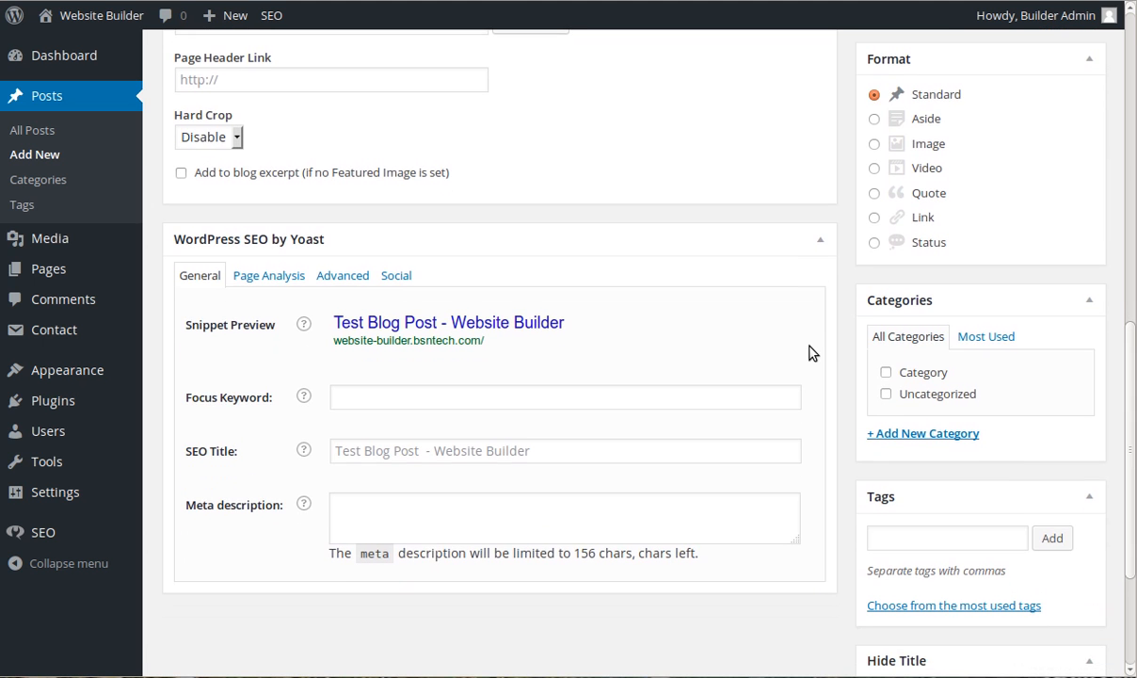
scroll(812, 354, down, 1)
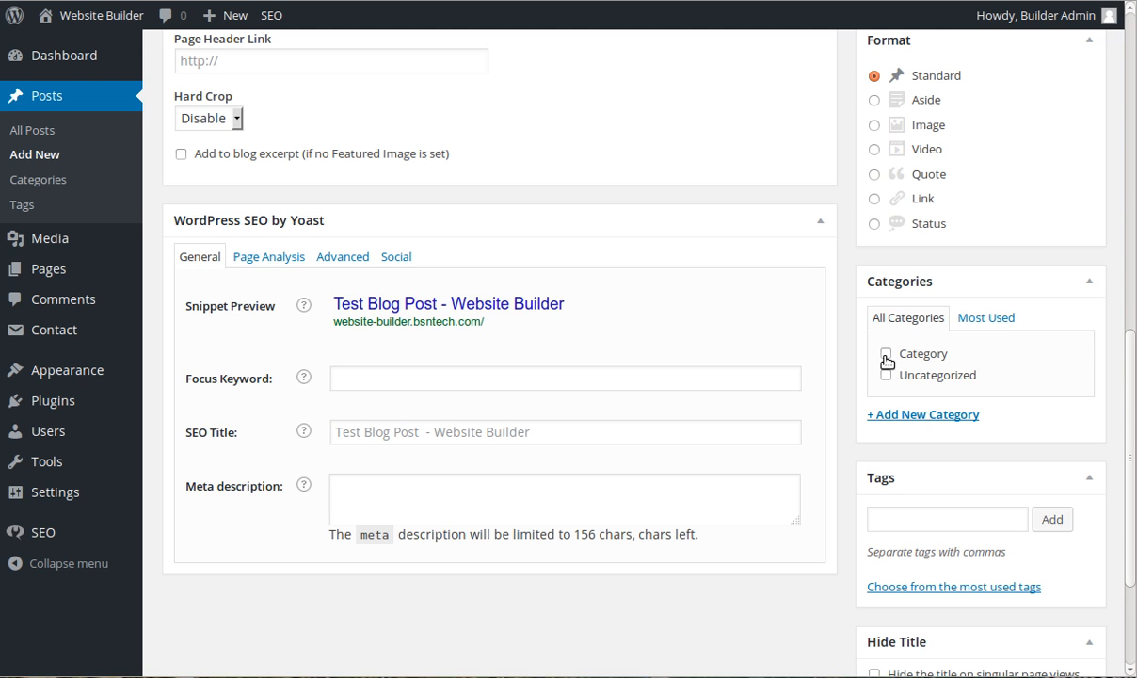
click(886, 355)
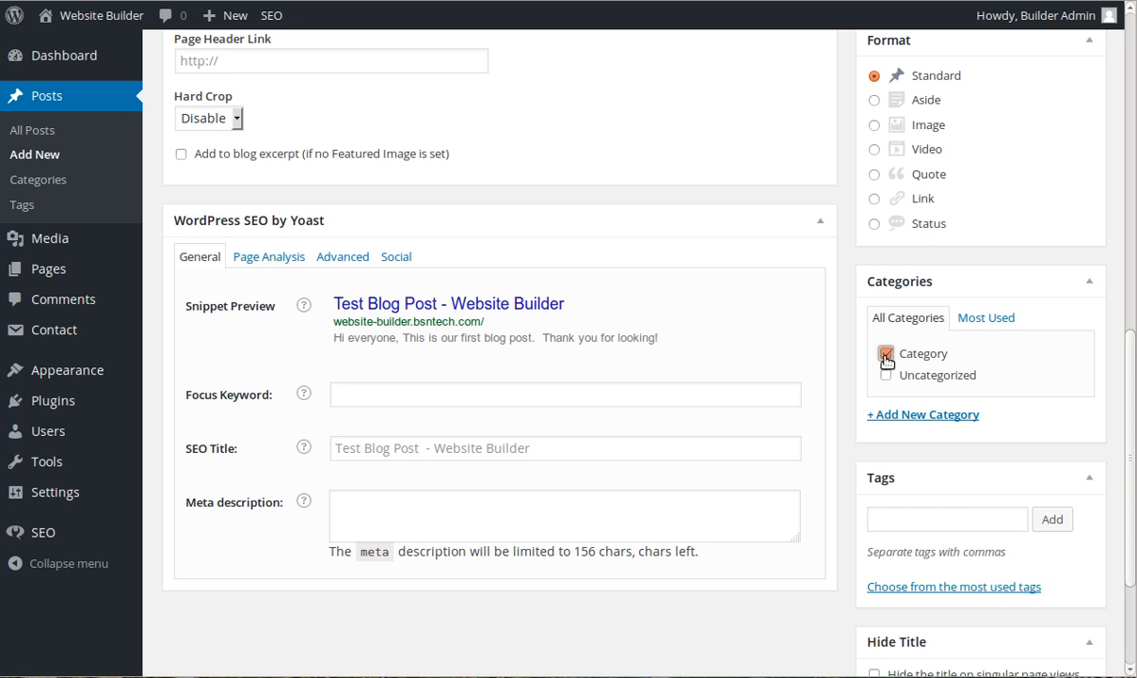
scroll(886, 361, up, 3)
click(1045, 294)
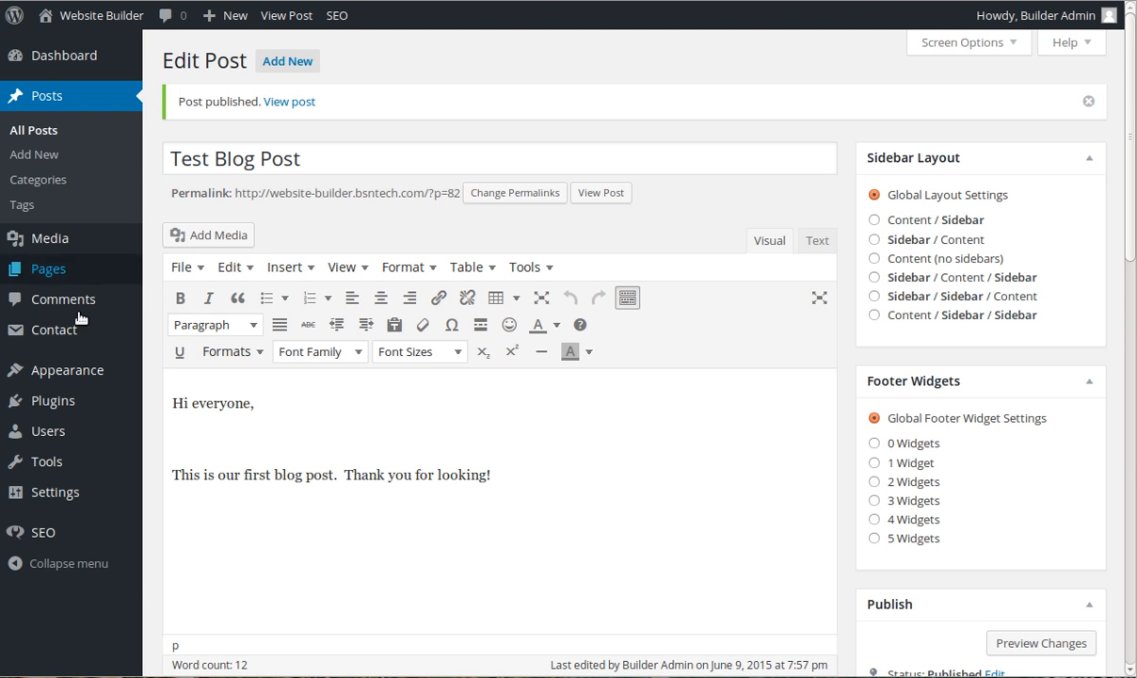
- Create a navigation menu named "Menu" and save it with the Primary Menu theme location
mouse_move(63, 363)
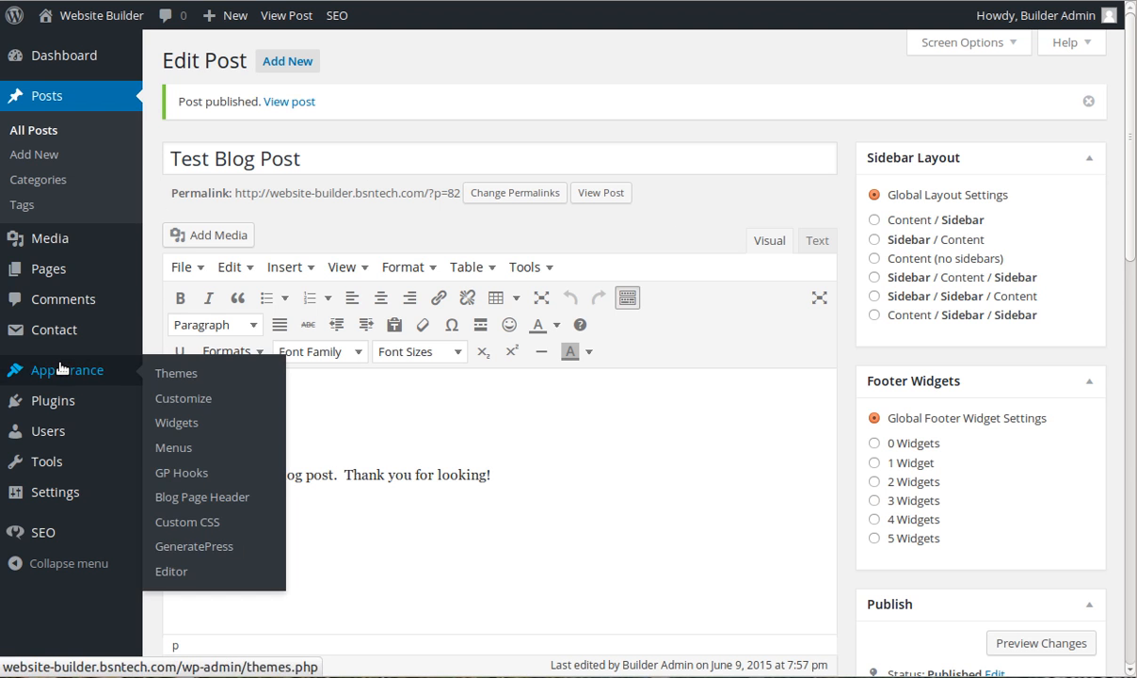
click(183, 450)
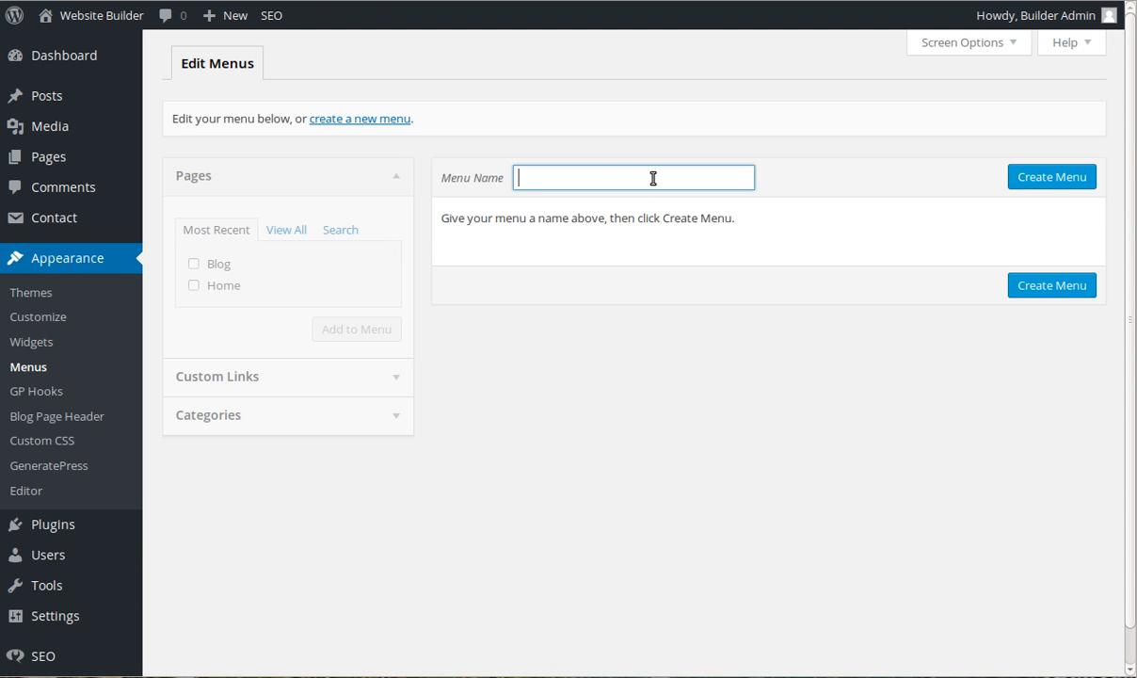
text(Menu)
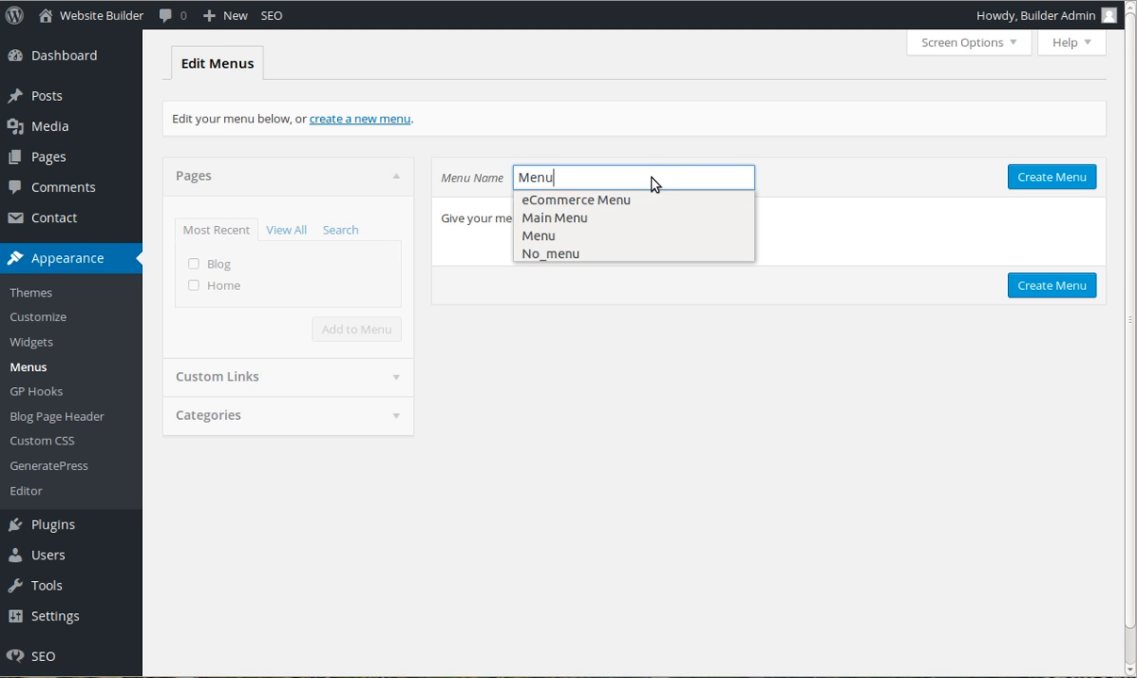
click(1055, 285)
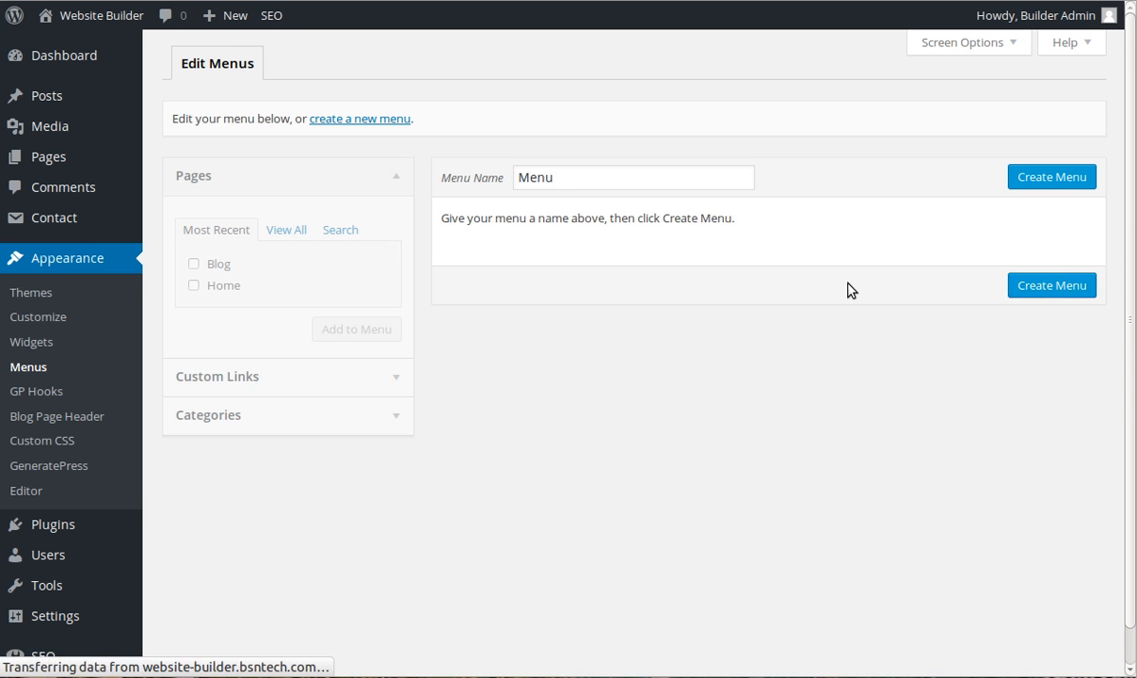
click(568, 399)
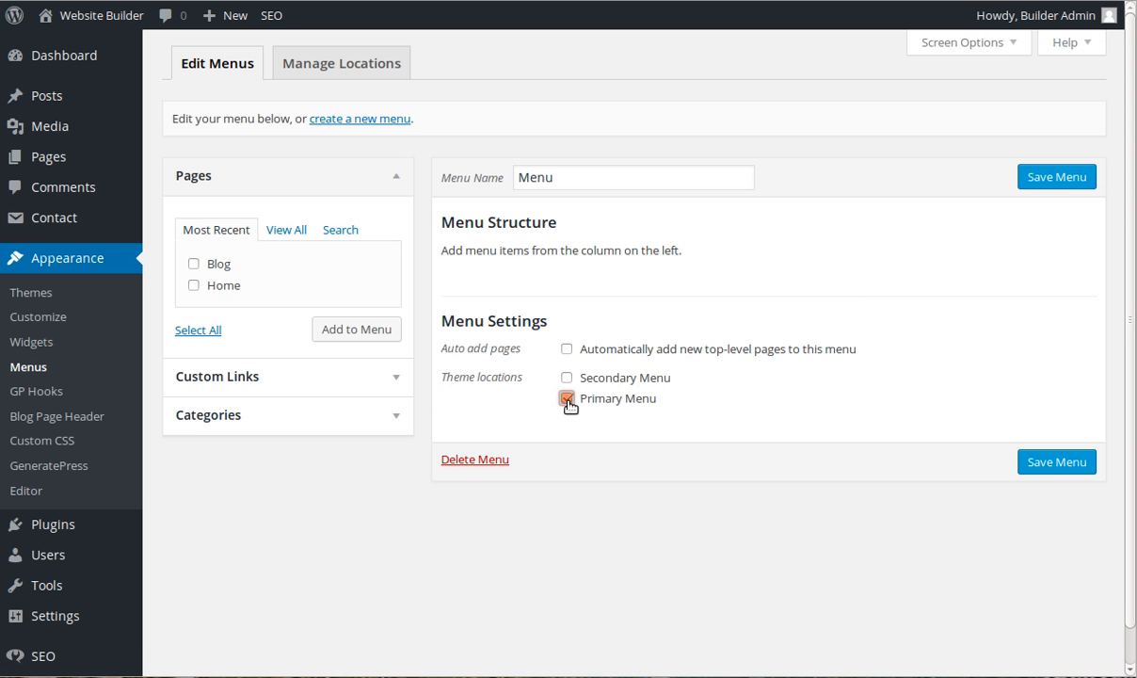
click(1053, 462)
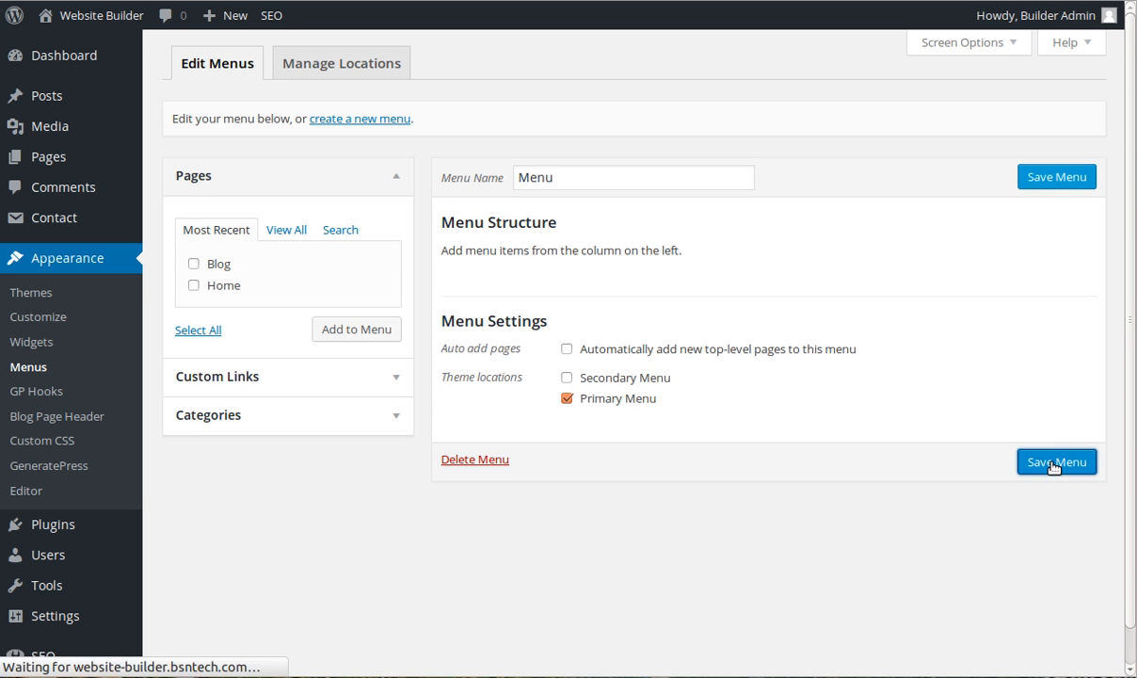
- Add the Home page and then the Blog page to the menu structure
click(194, 324)
click(361, 368)
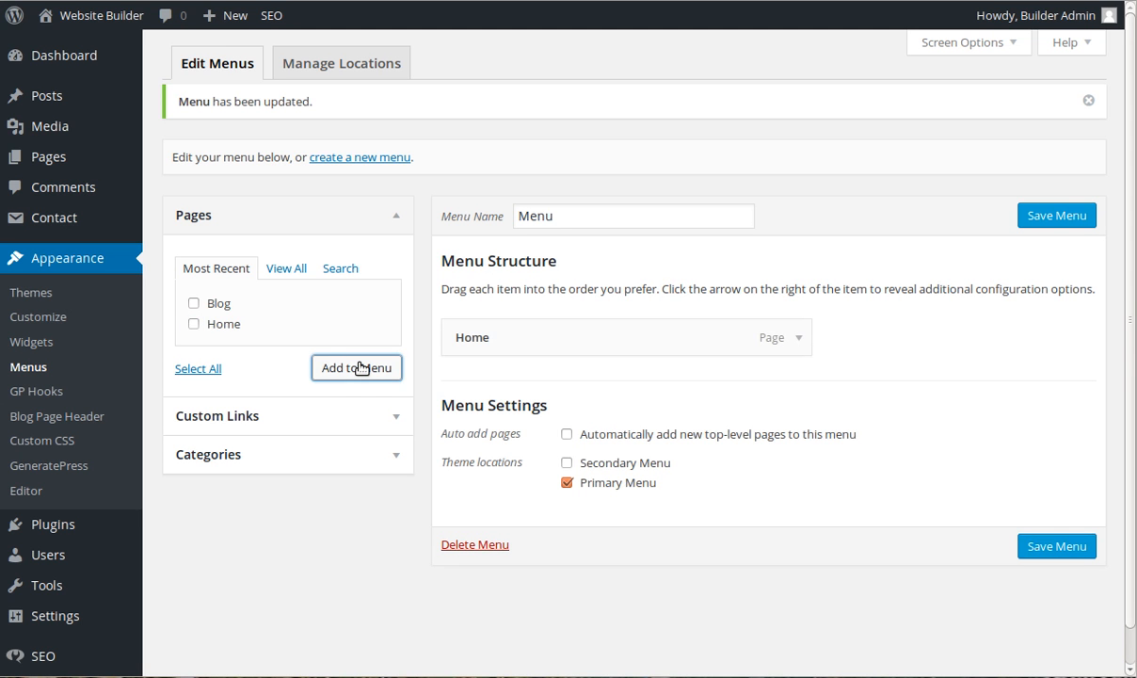
click(194, 304)
click(373, 376)
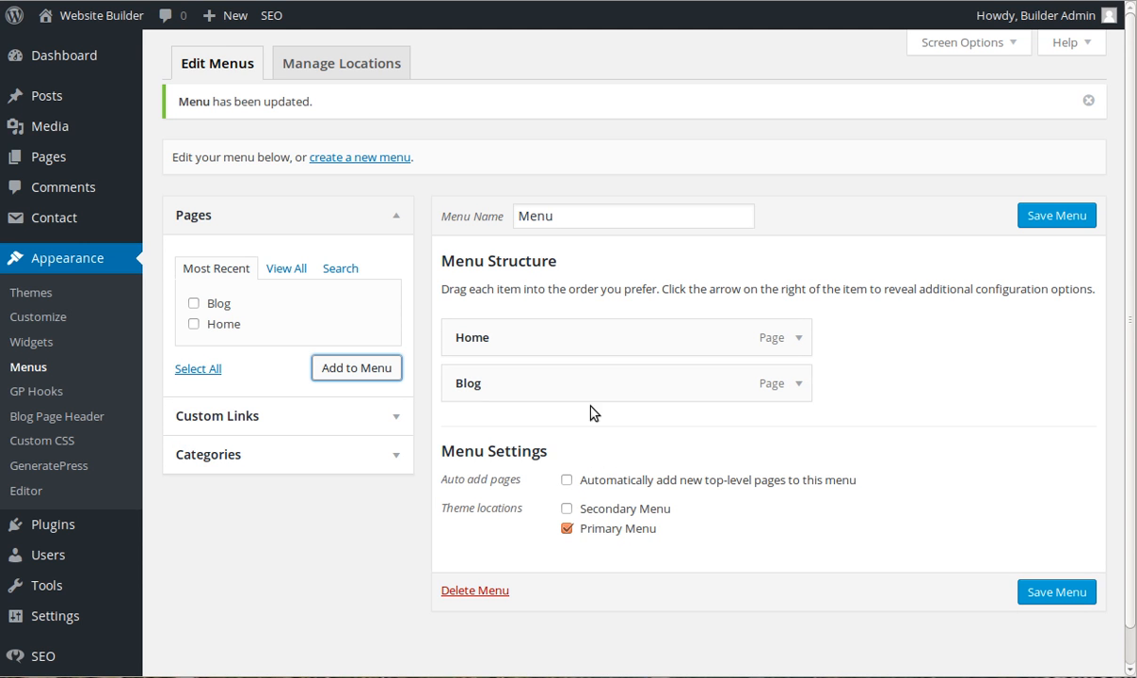
- Add the category "Category" to the menu as a sub item of Blog and save the menu
click(400, 460)
click(195, 382)
click(337, 424)
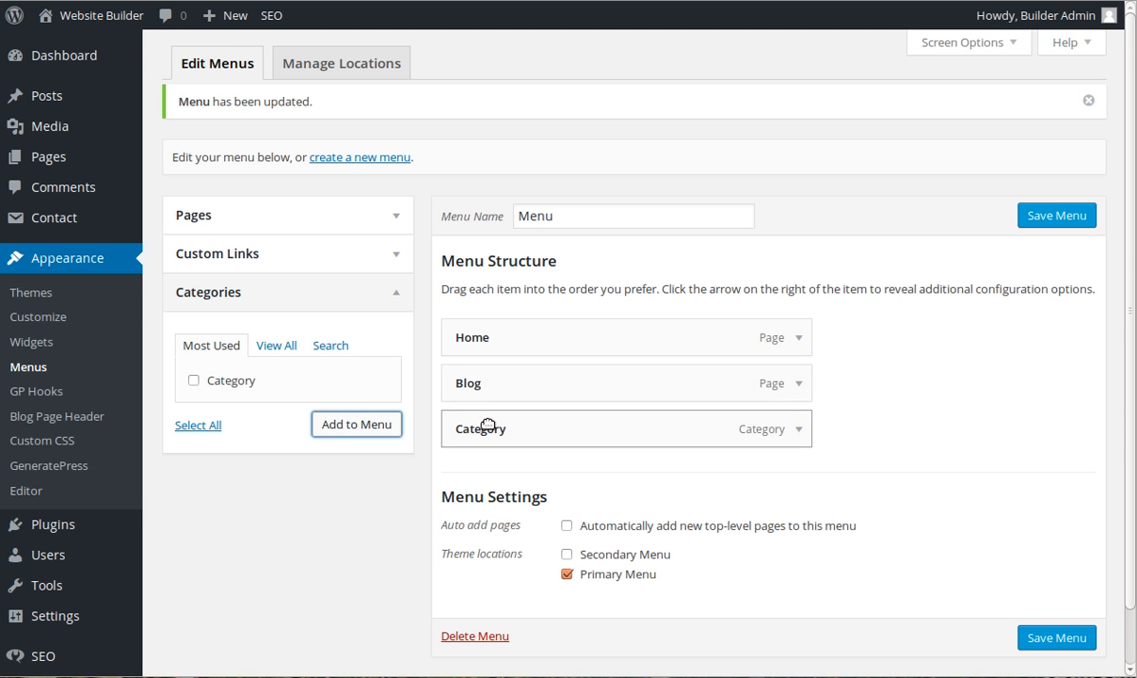
drag(486, 426, 521, 427)
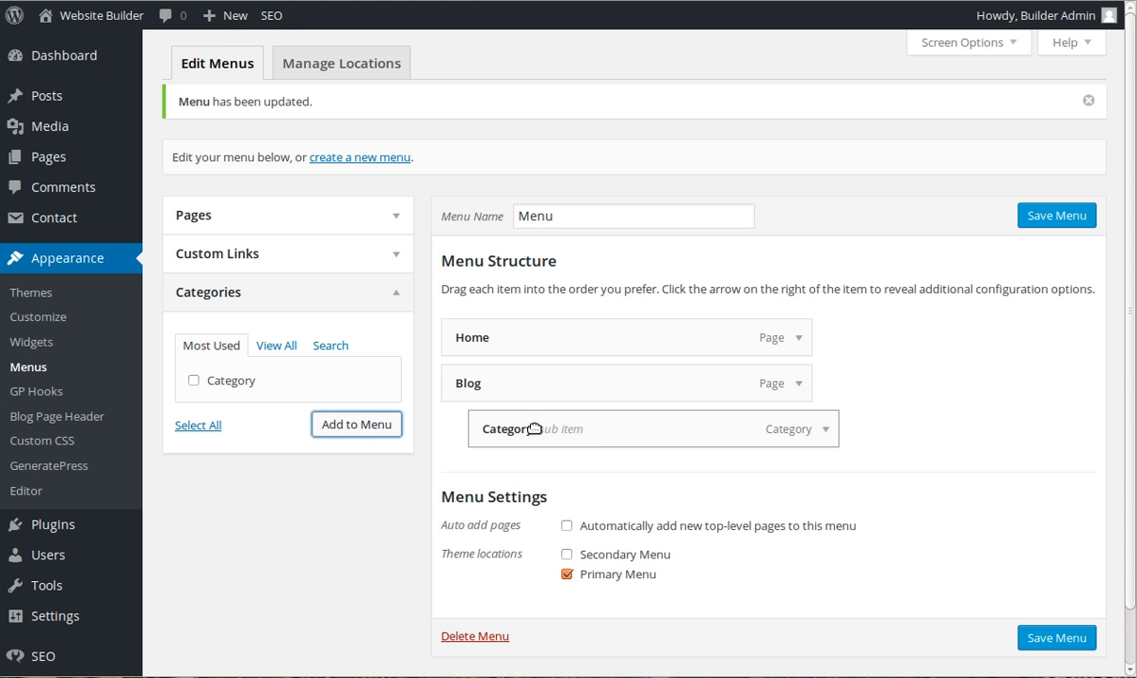
click(1064, 636)
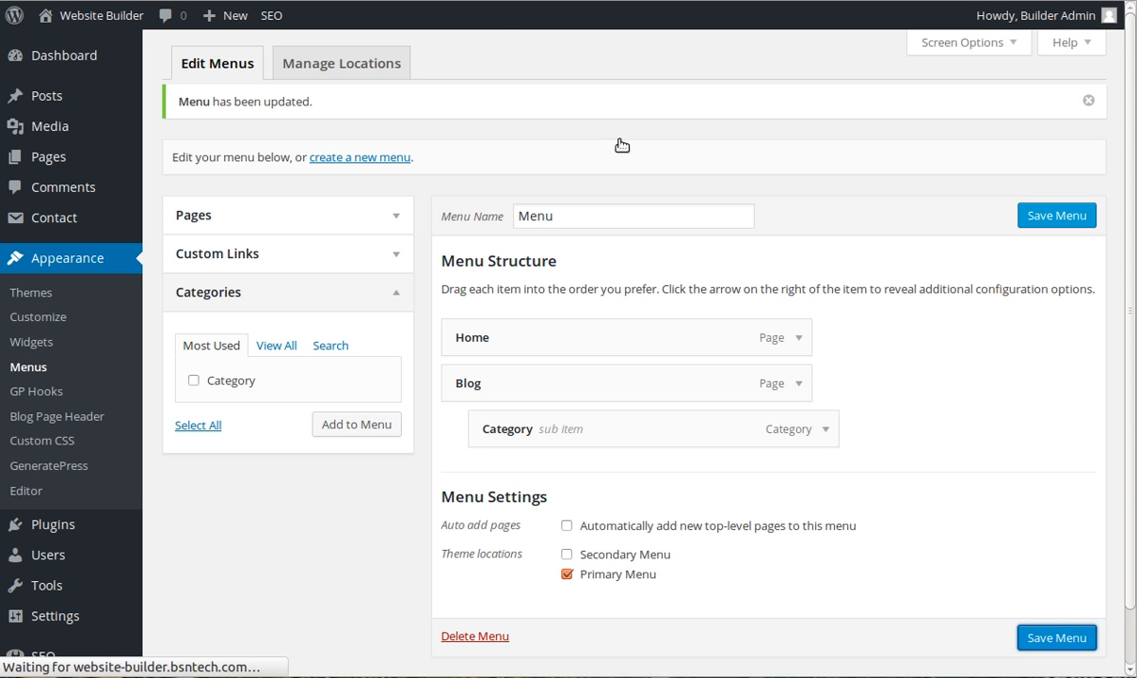
- Open the live website in a new browser tab and review the posts on its Blog page
key(ctrl+t)
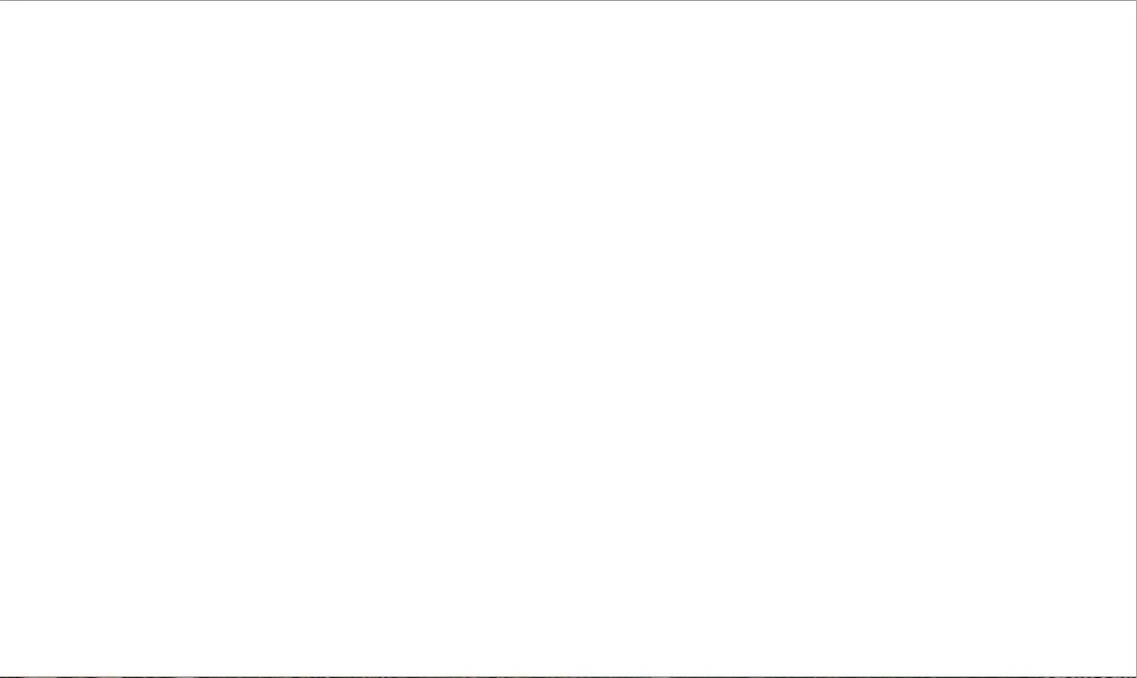
text(website)
key(Return)
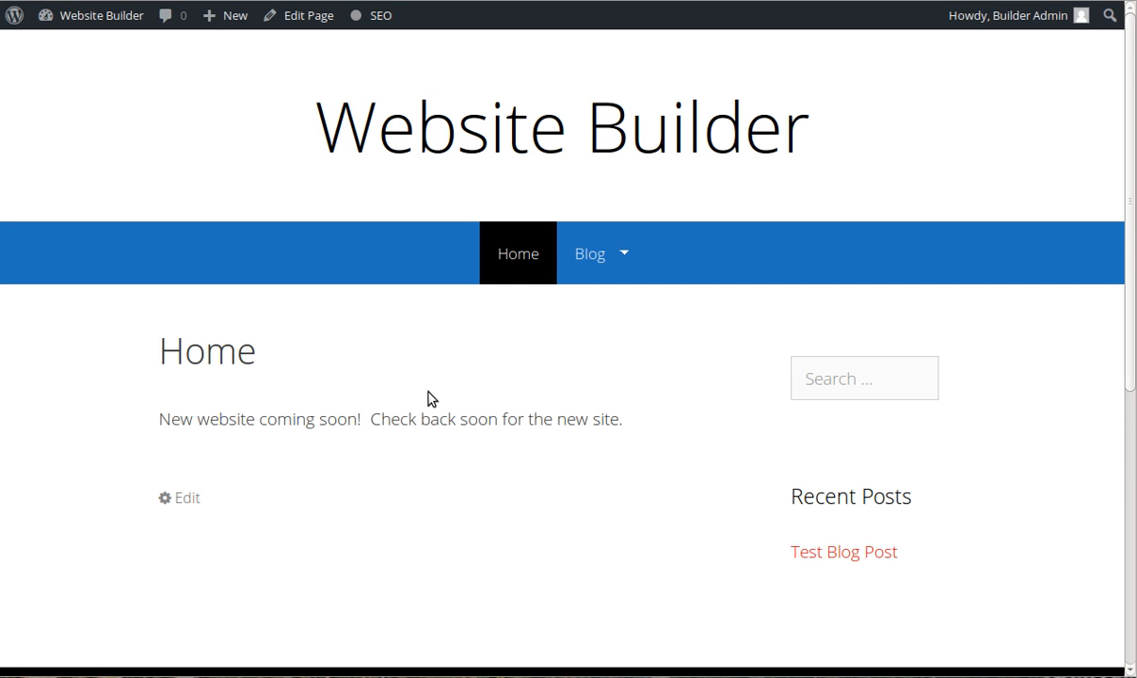
click(593, 259)
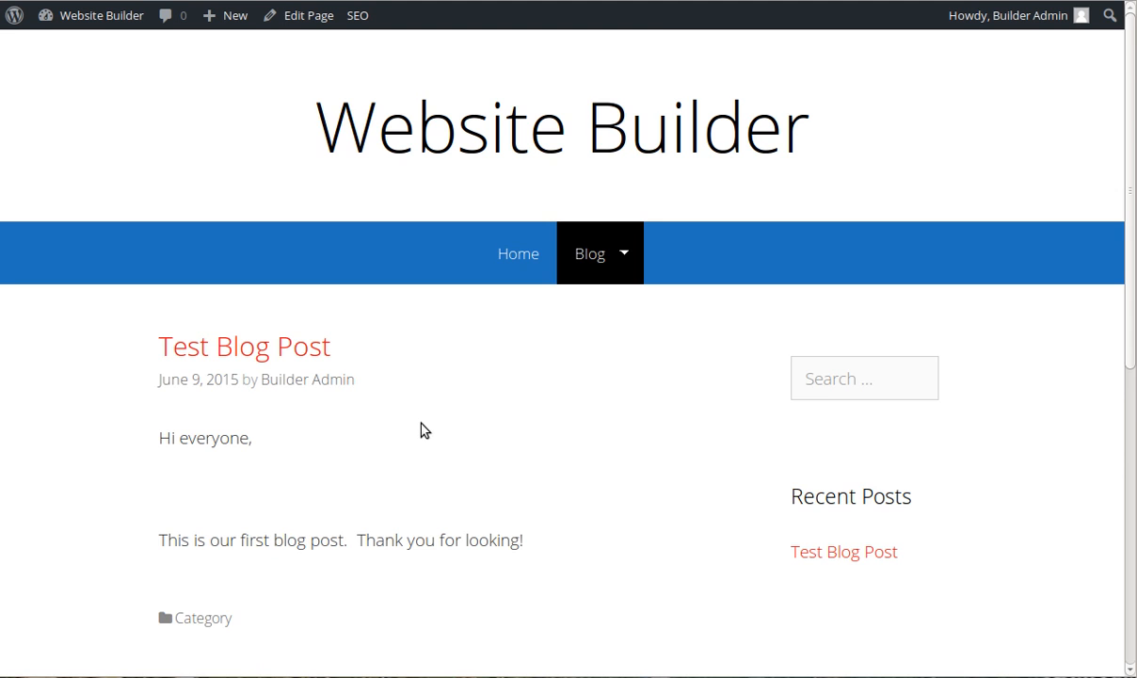
scroll(421, 430, down, 1)
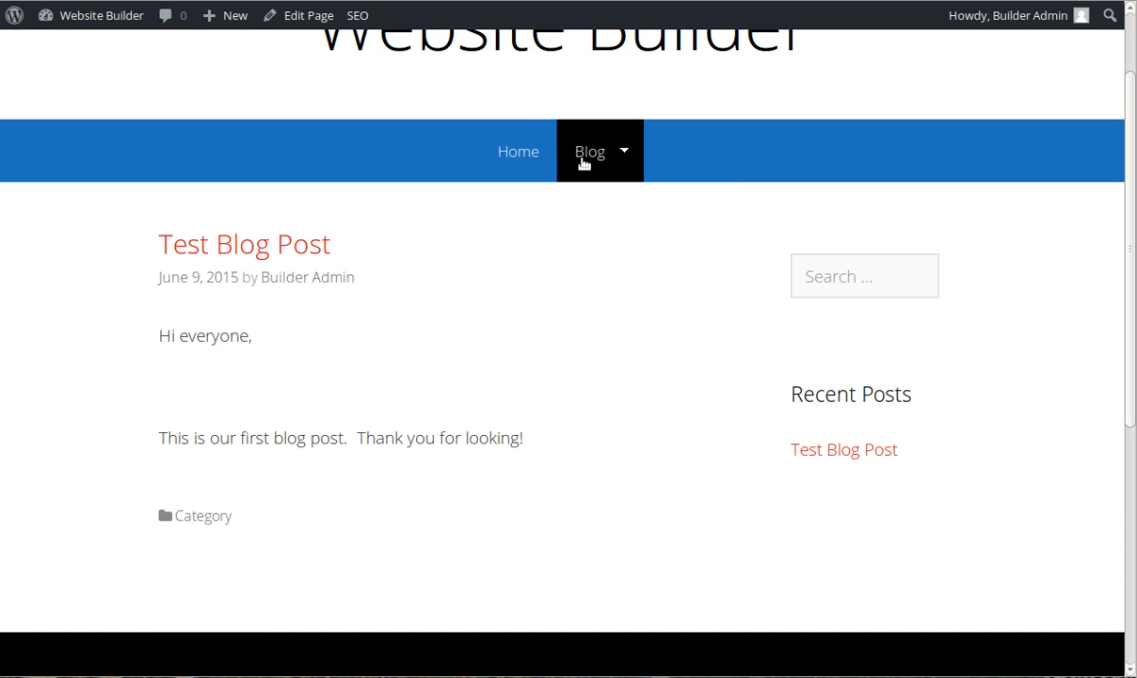
- Check the Category archive under Blog on the live site, revisit the Blog page, and return to the menu editor
mouse_move(581, 155)
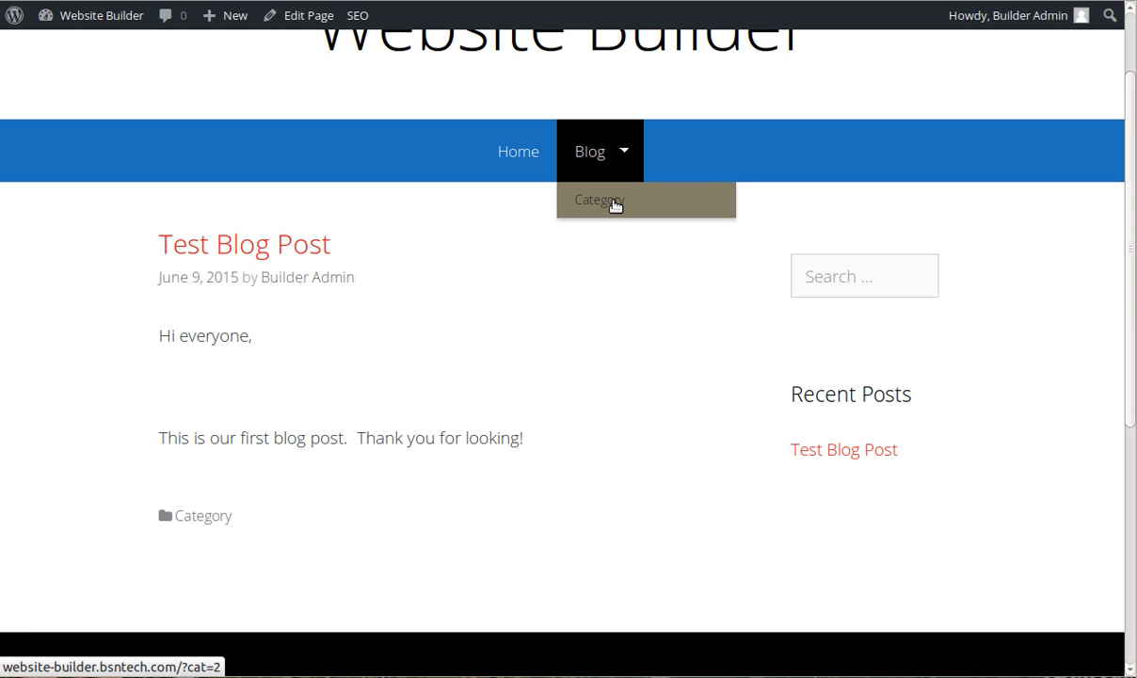
click(612, 201)
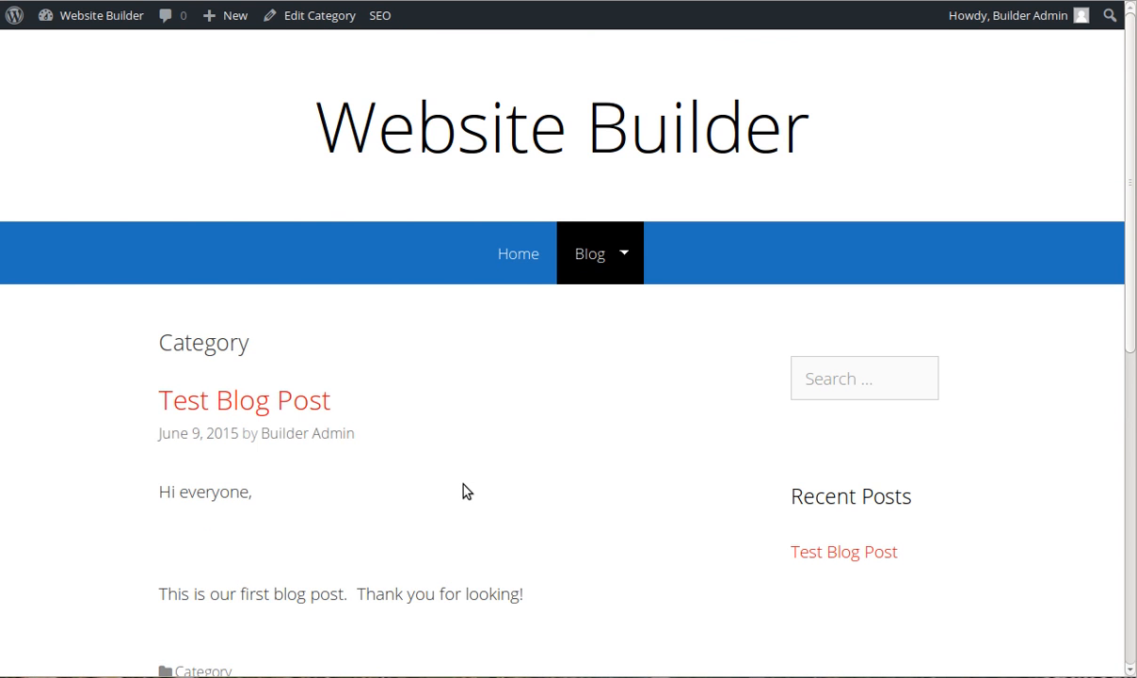
scroll(464, 490, down, 1)
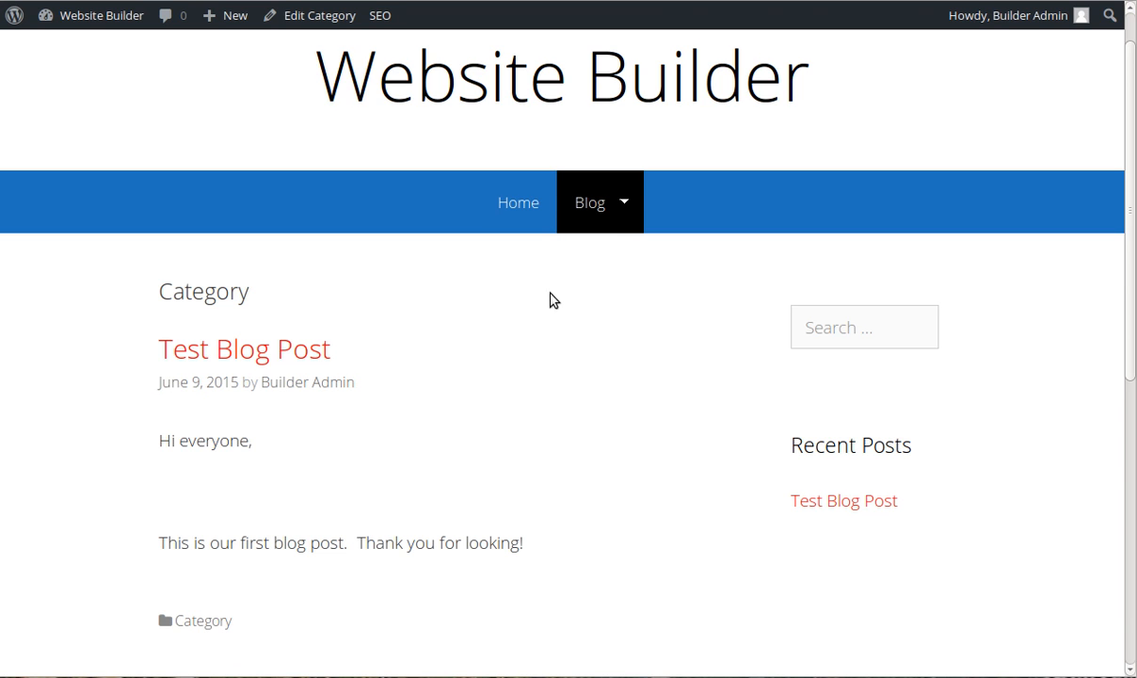
click(591, 203)
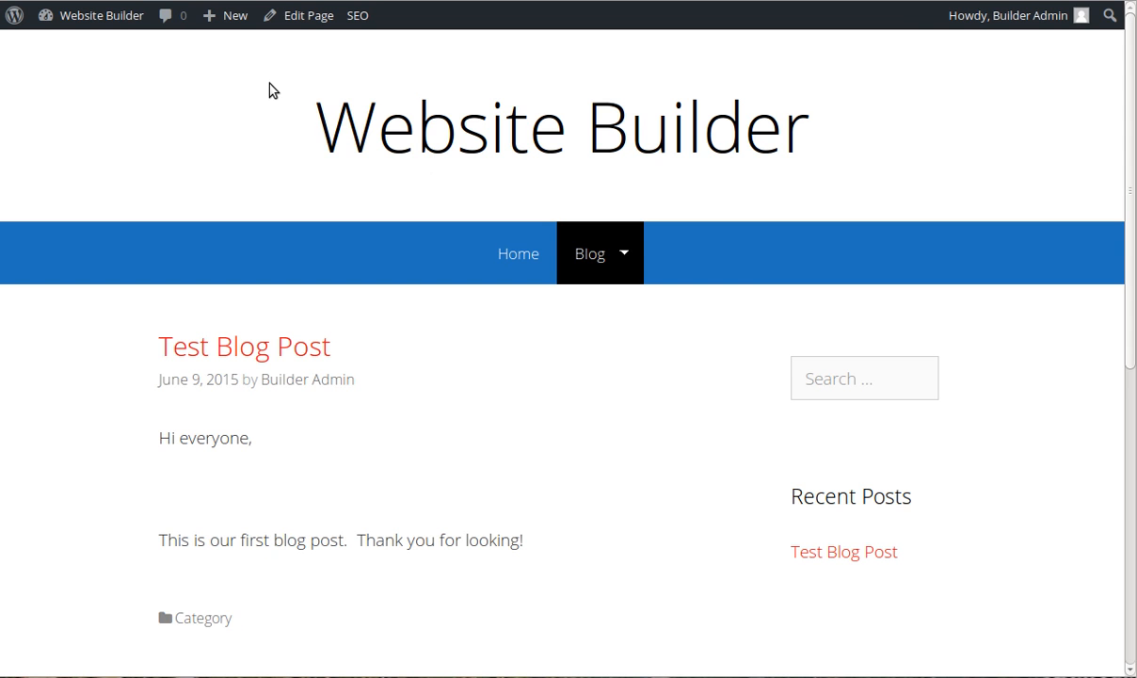
key(ctrl+Tab)
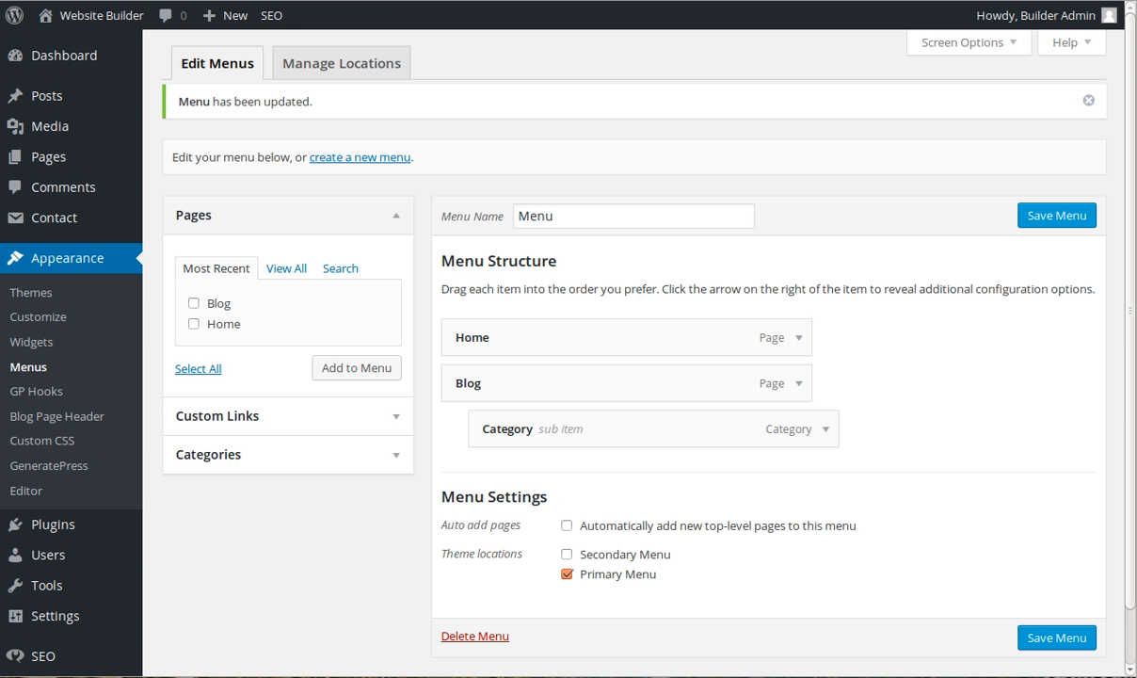